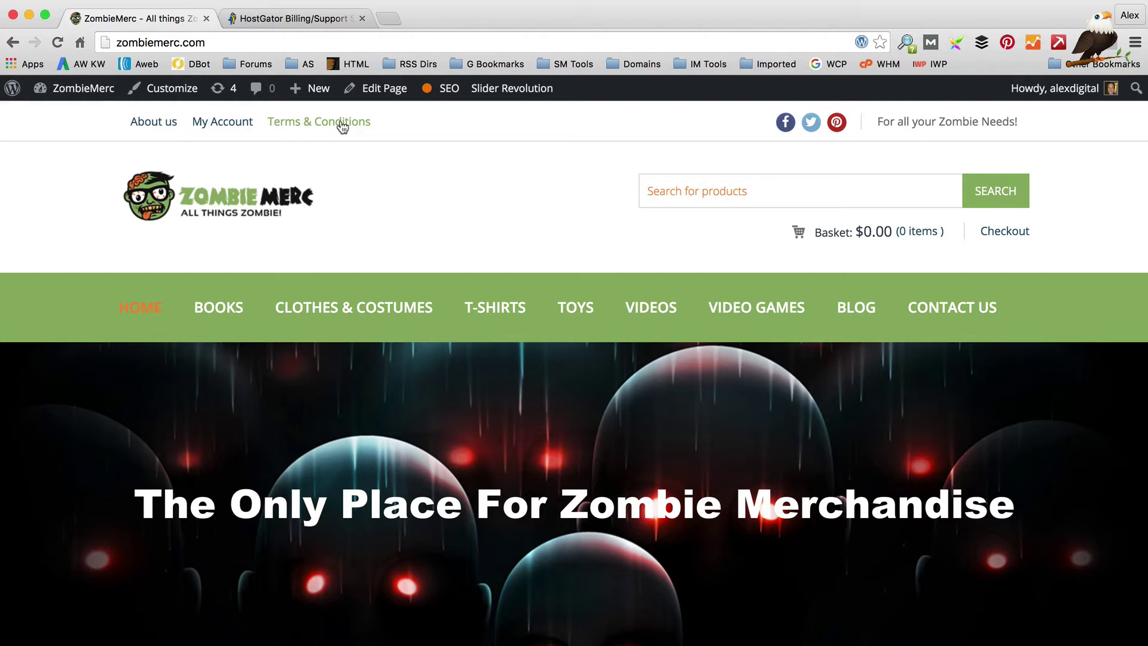
Step: Switch to the HostGator Billing/Support tab showing the zombiemerc.com hosting dashboard
click(279, 18)
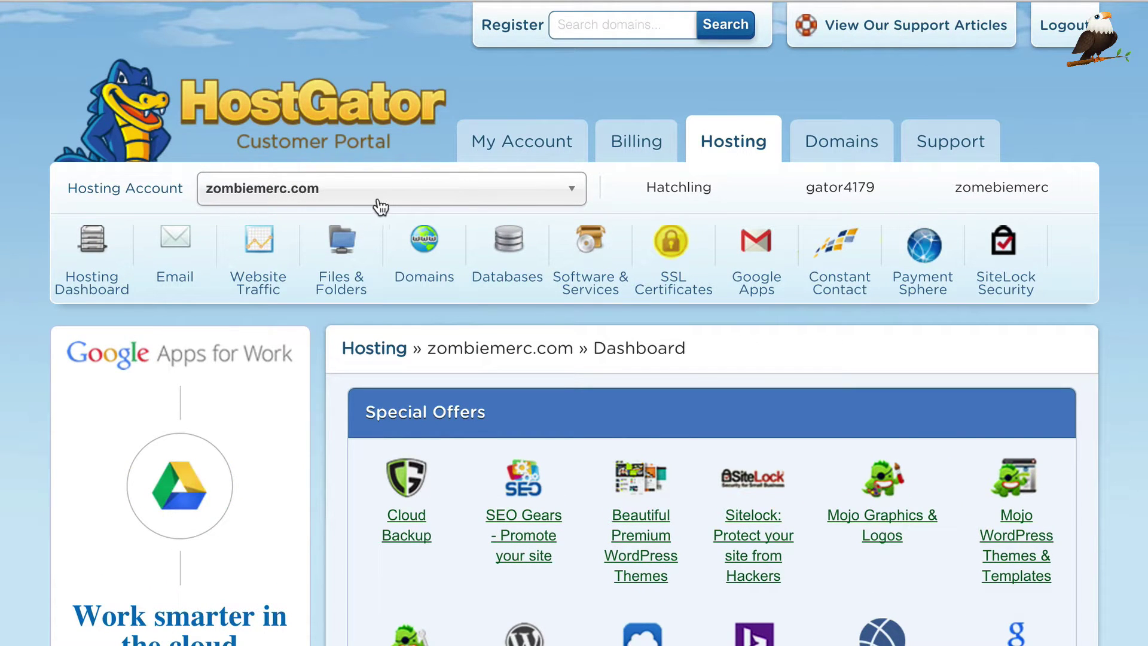
Step: Under Files & Folders > FTP Accounts, create a new FTP account with a username and confirmed password
click(342, 257)
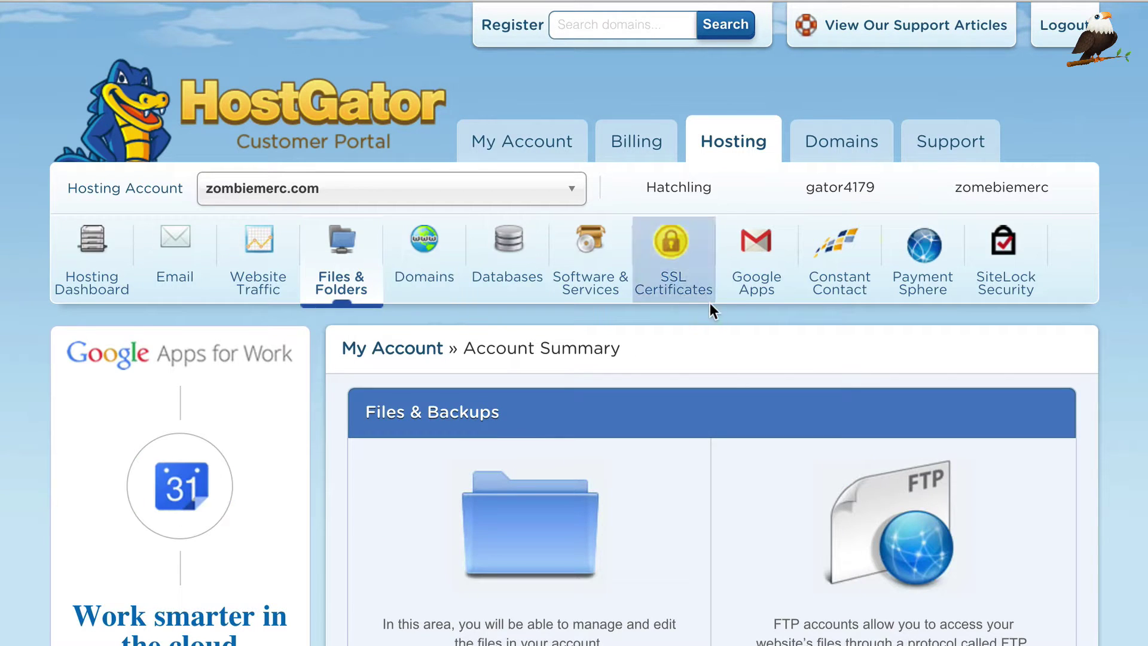
scroll(913, 547, down, 3)
click(901, 567)
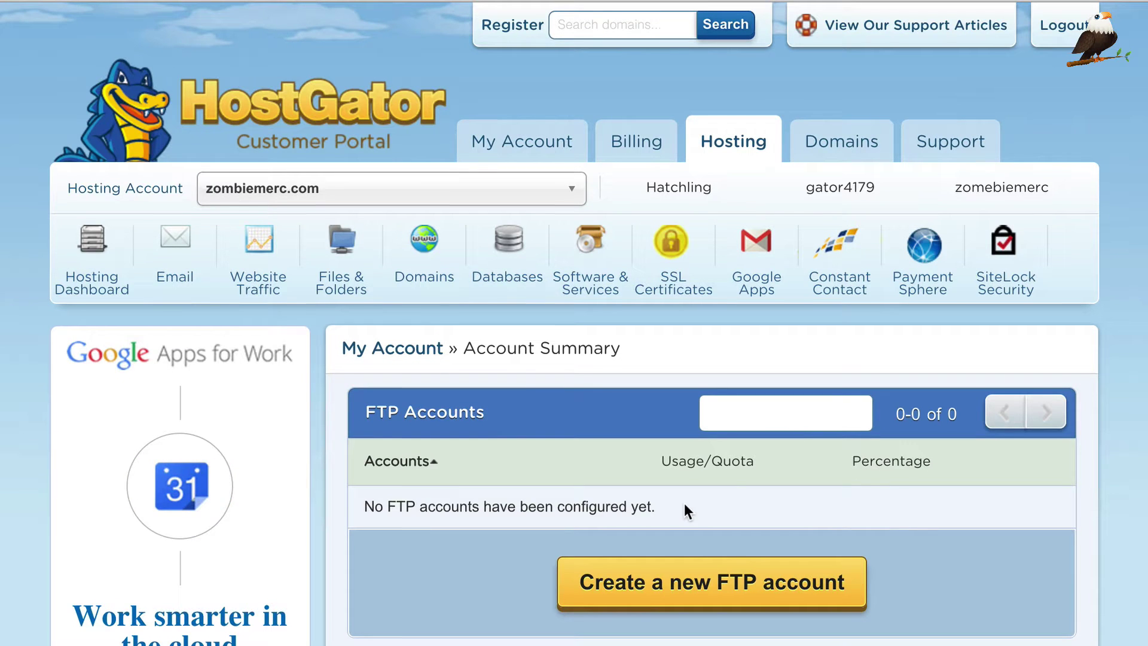
click(701, 586)
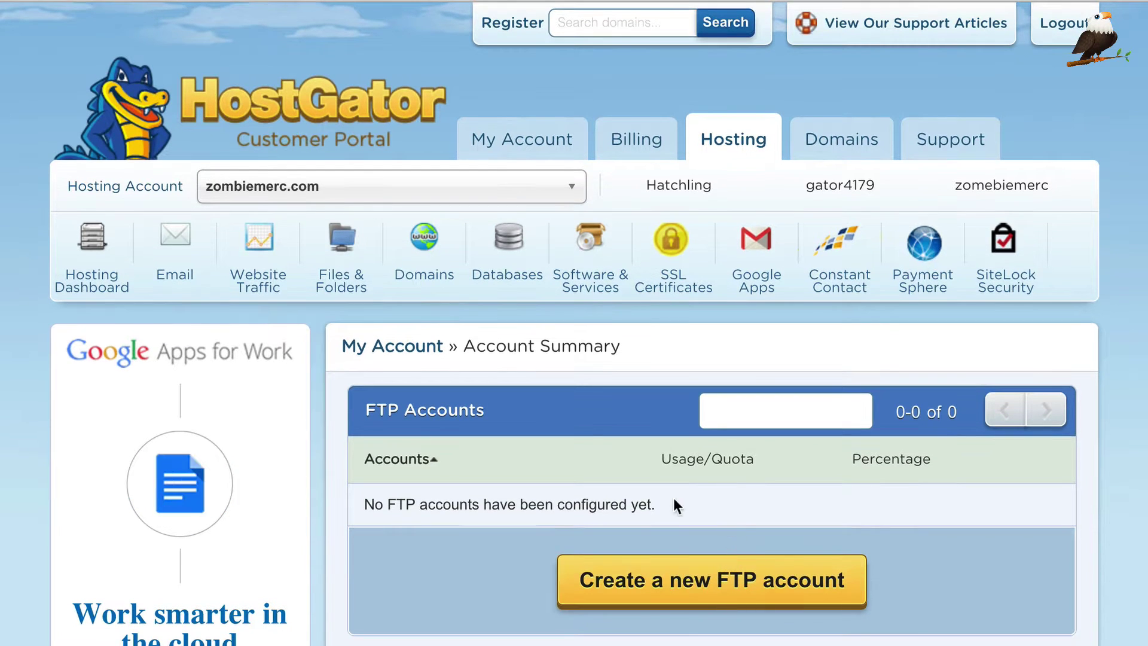
click(672, 469)
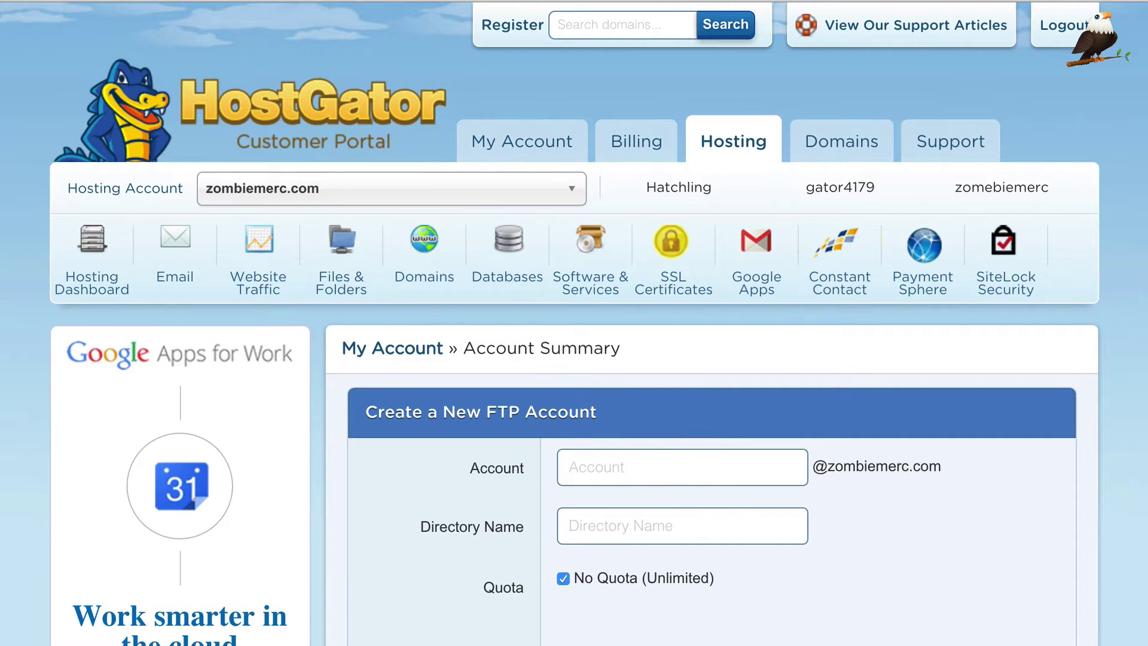
text(alex)
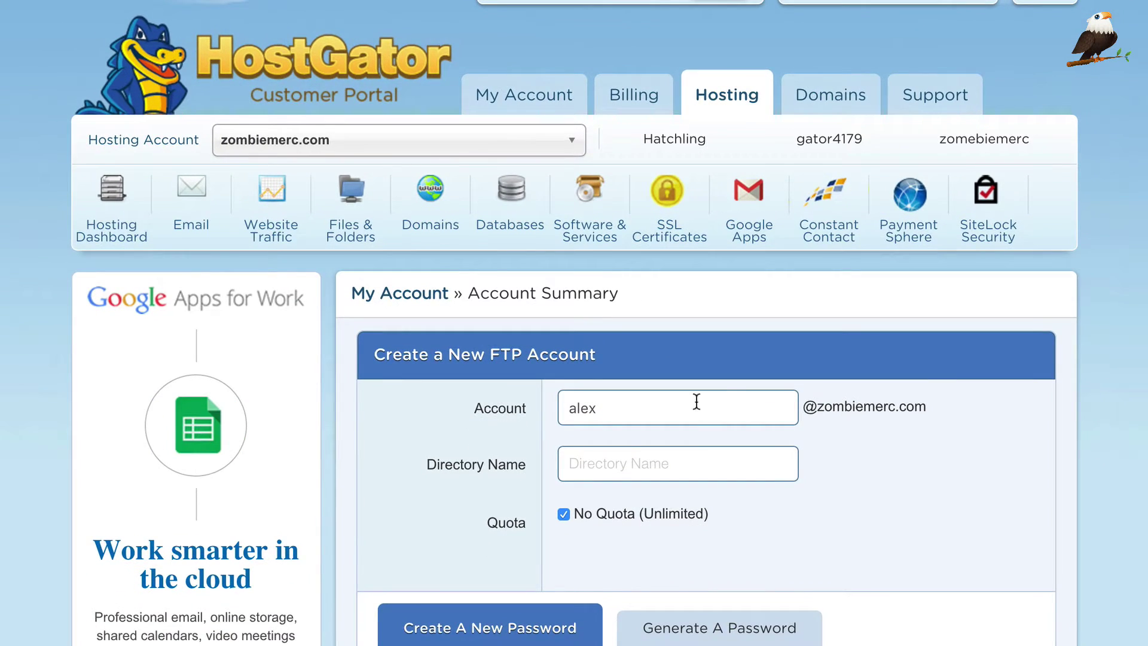
scroll(696, 402, down, 5)
text(*********)
key(Tab)
text(*********)
click(716, 605)
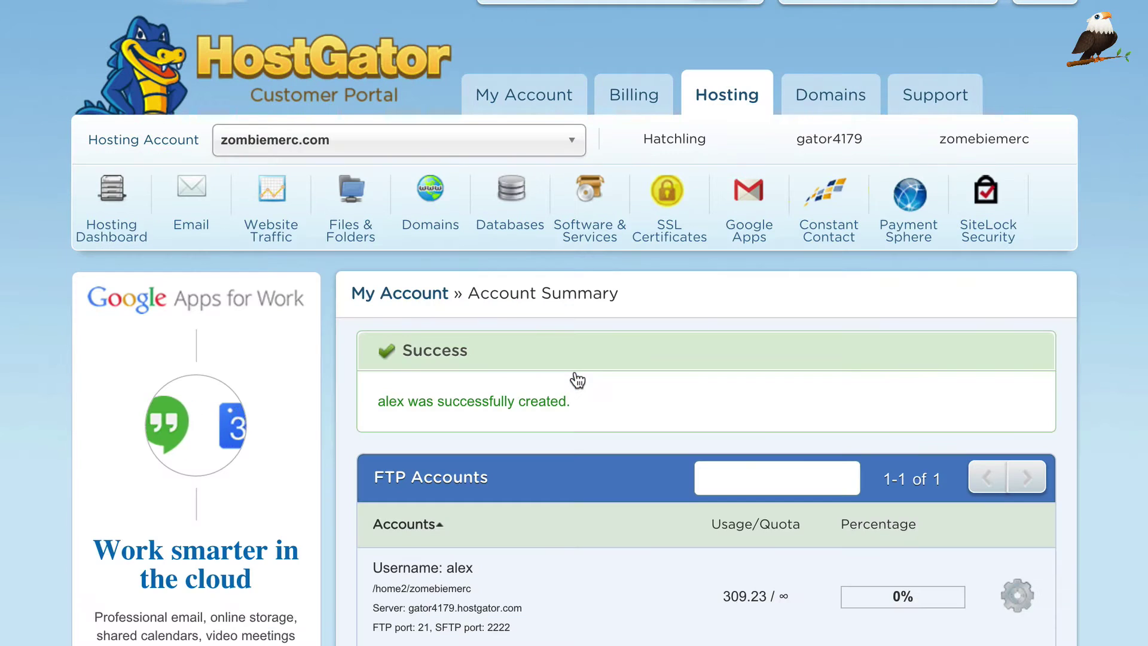
Step: Review the new FTP account's server and ports, let the browser save the password, and launch Fetch
scroll(585, 368, down, 3)
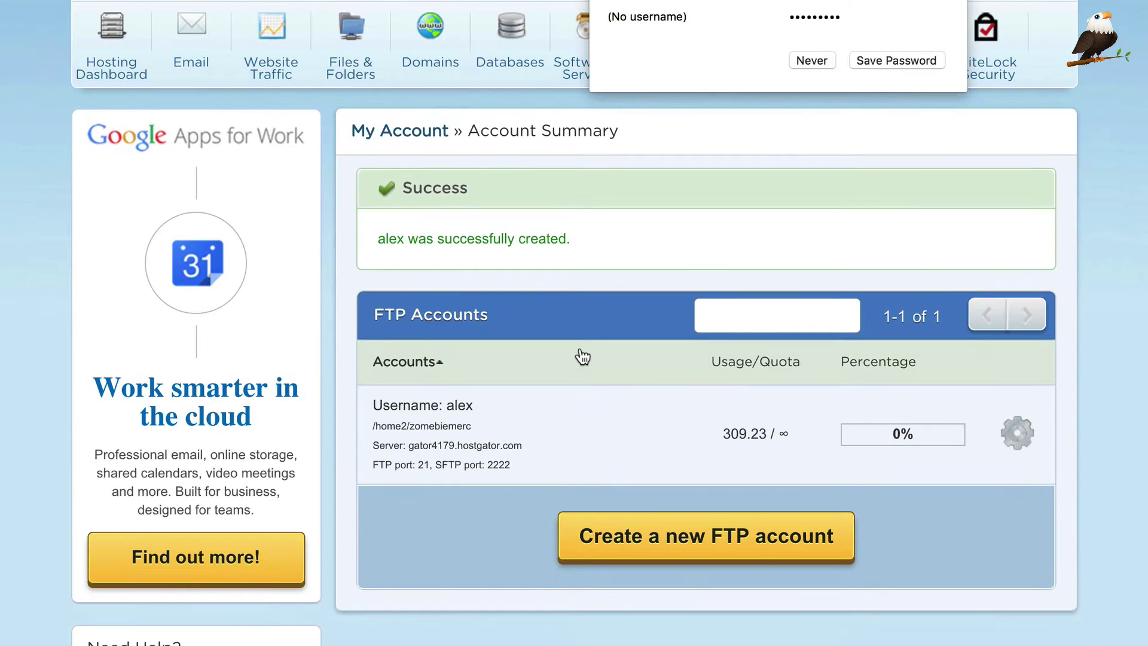
scroll(576, 358, down, 1)
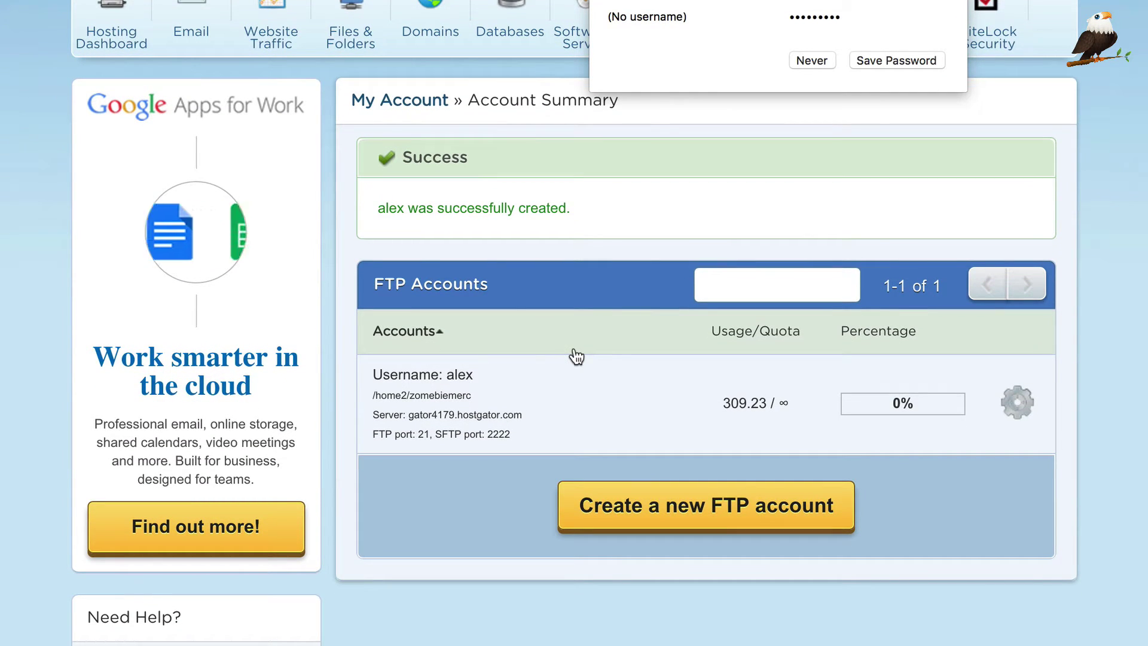
scroll(637, 355, down, 1)
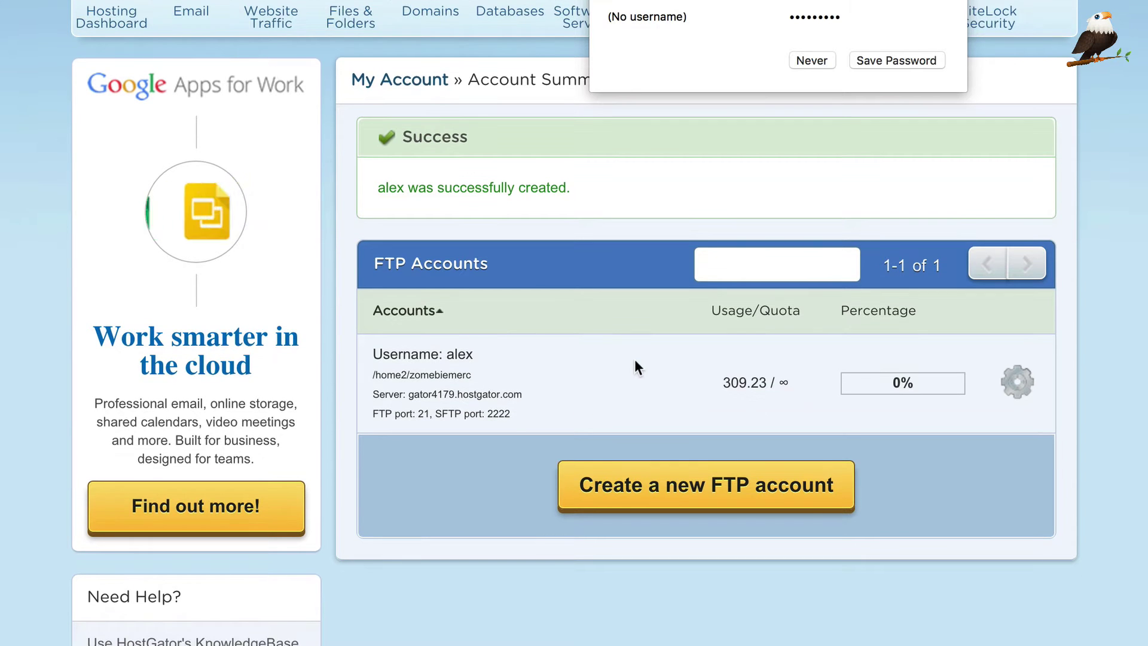
click(887, 60)
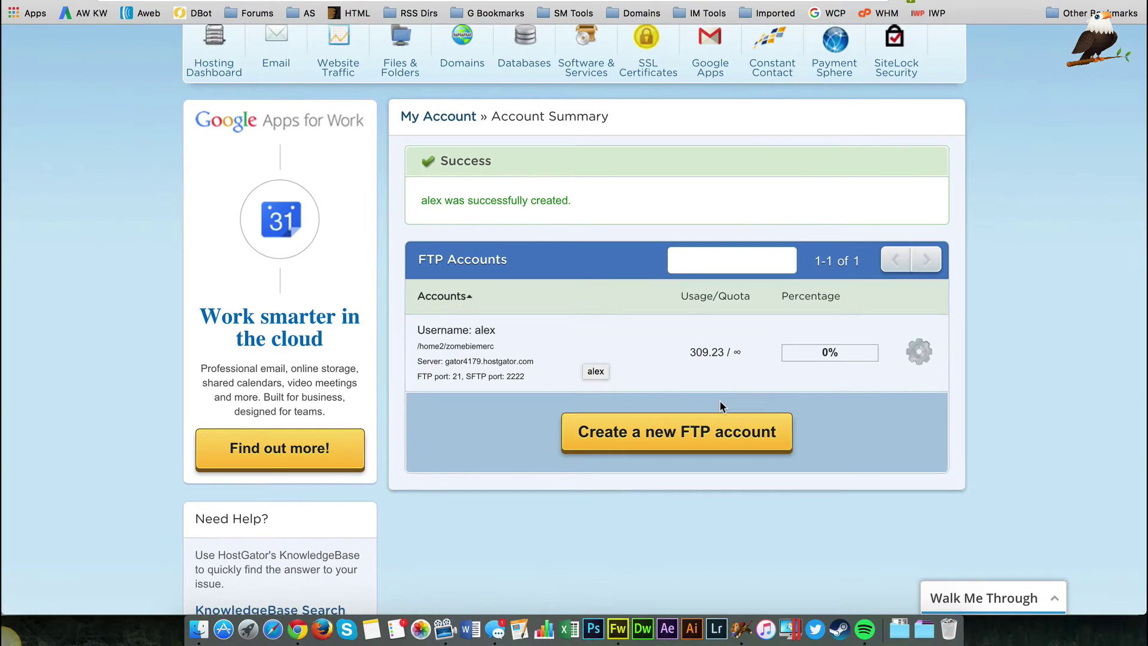
click(742, 629)
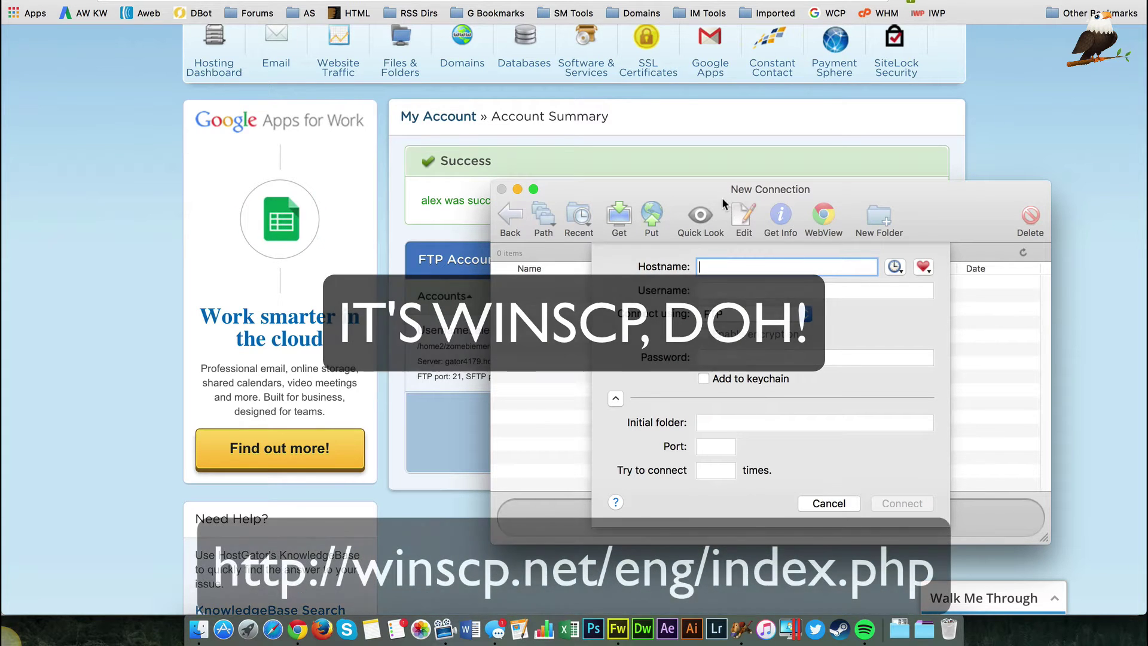
Step: Copy the gator4179.hostgator.com server hostname from the FTP account row into Fetch's Hostname field
drag(685, 191, 463, 113)
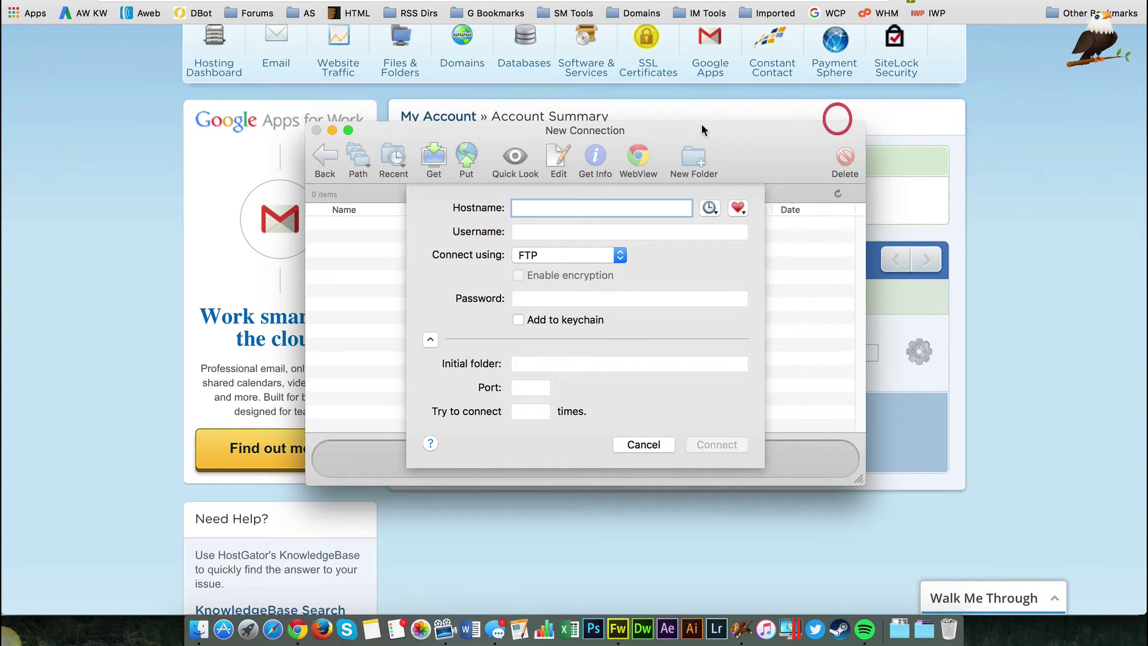
drag(711, 122, 980, 96)
click(520, 362)
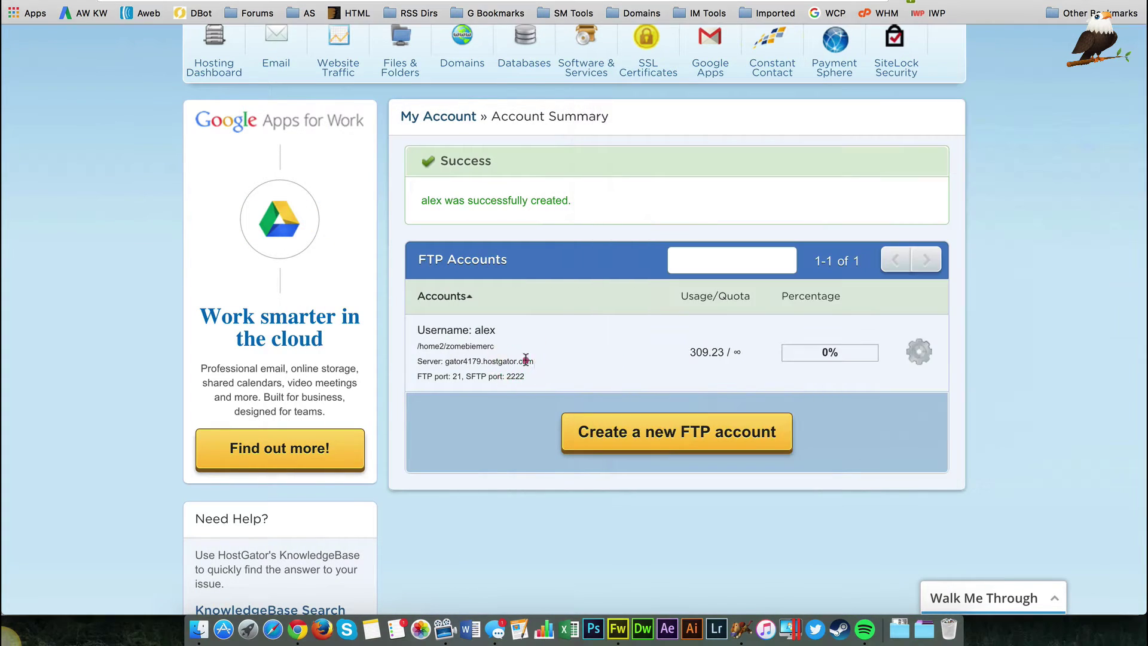
drag(520, 358, 446, 360)
key(super+c)
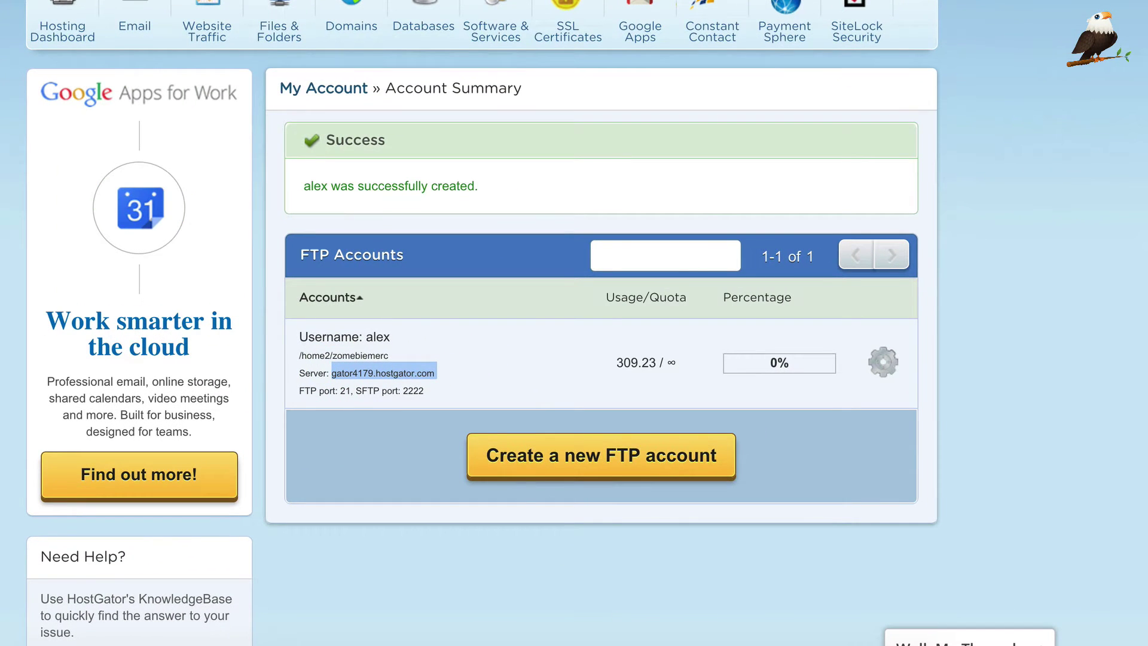
click(685, 627)
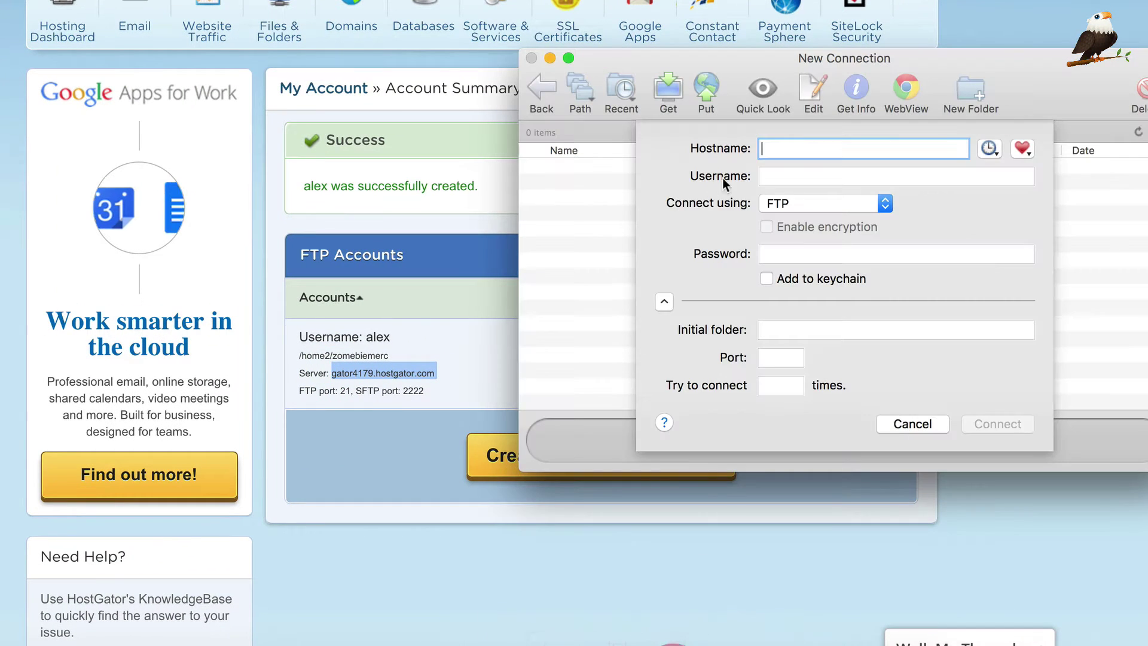
key(super+v)
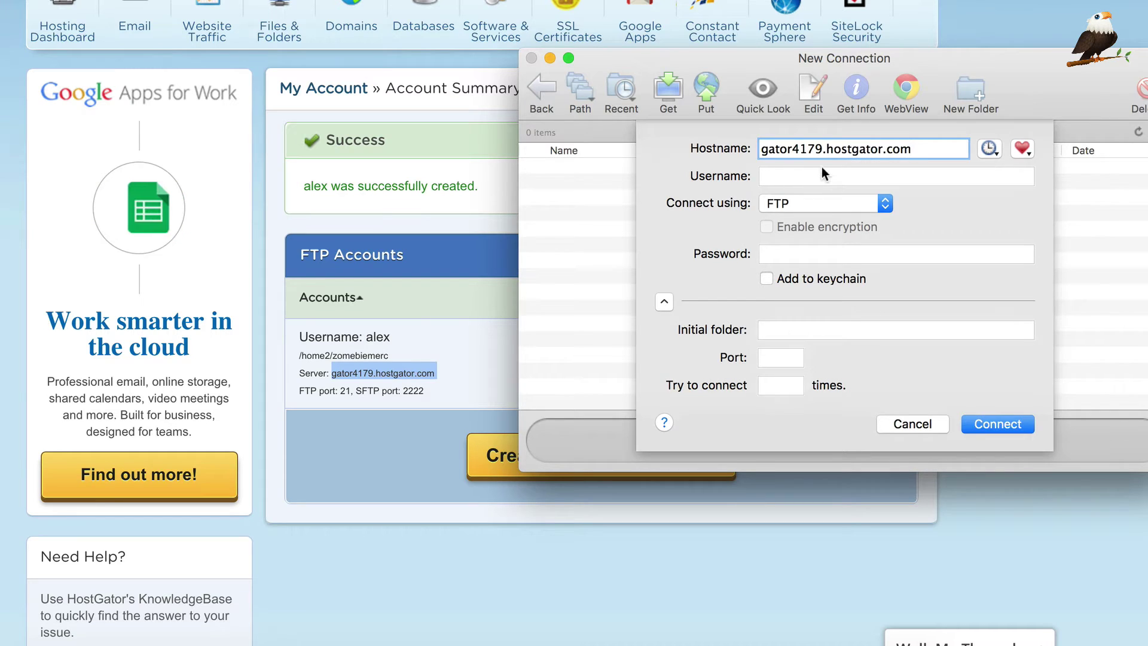
Step: Enter the FTP account's username and password, add them to the keychain, and connect
click(822, 175)
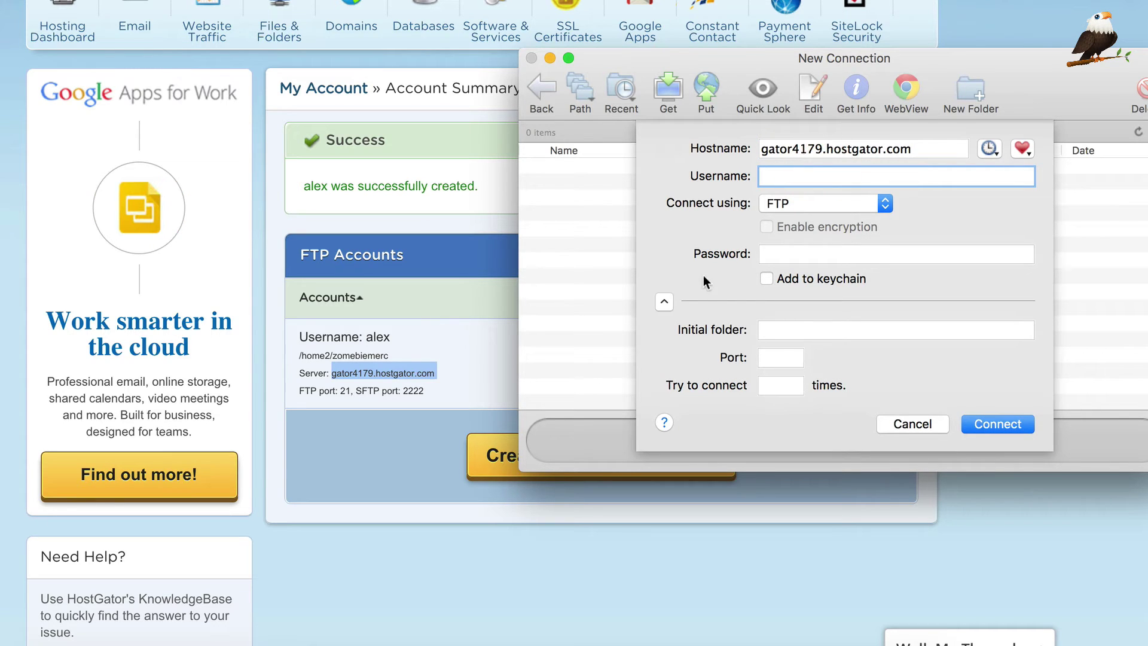
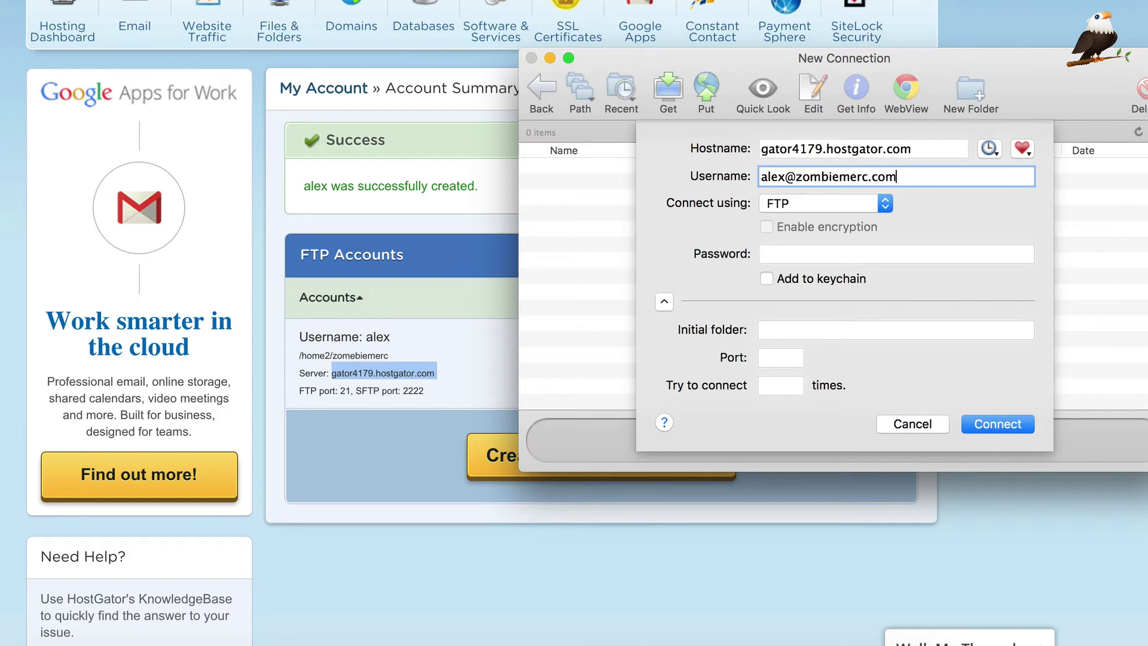
key(Tab)
text(••••)
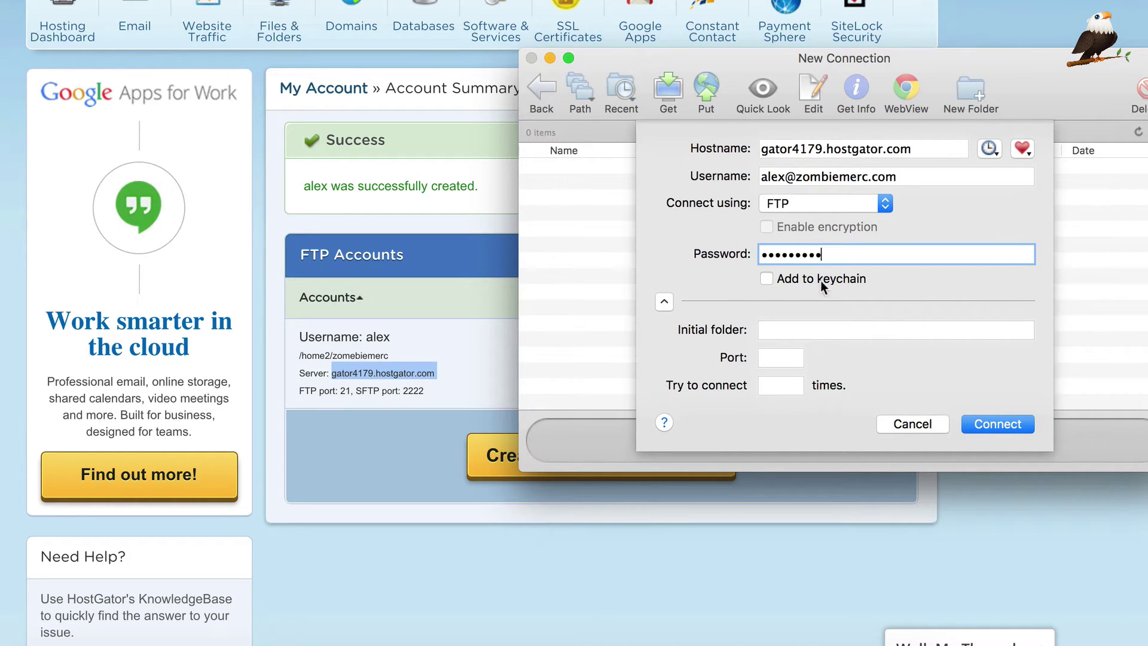
click(822, 286)
click(998, 424)
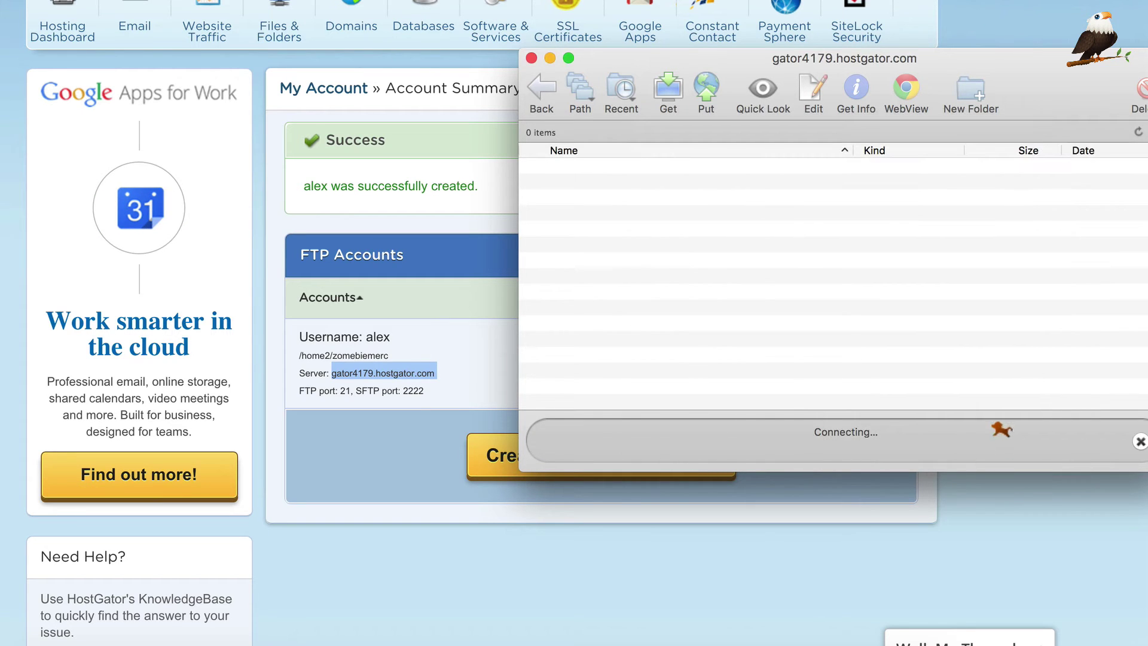
Step: Browse the server from public_html into wp-content/themes to list the kingdom folder
drag(654, 58, 210, 20)
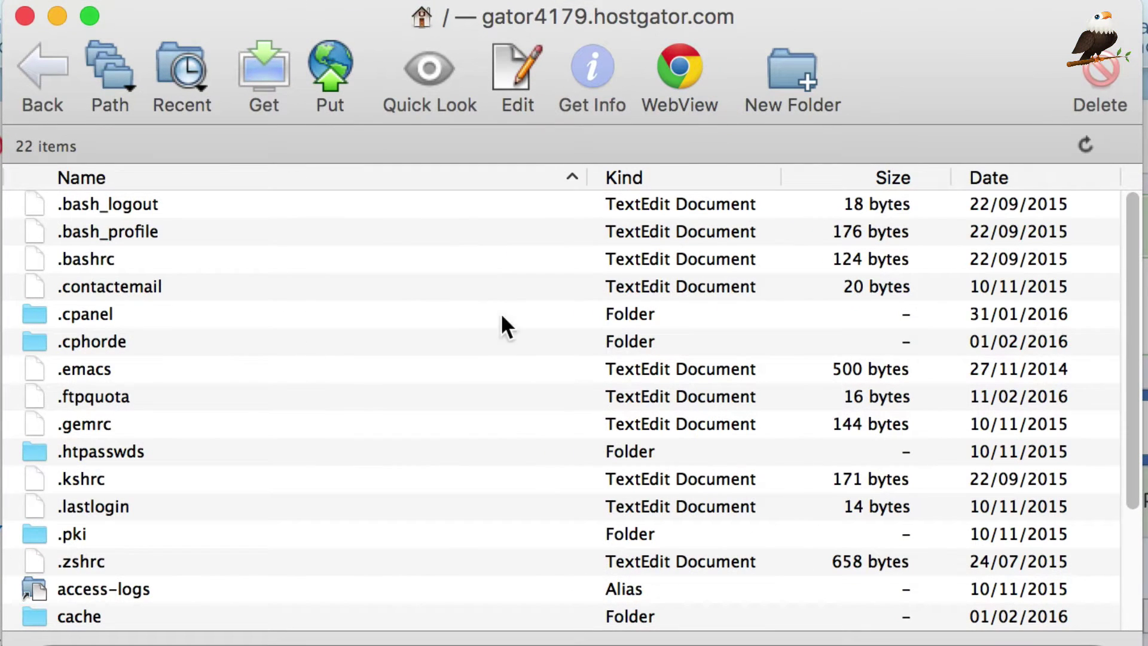
scroll(501, 316, down, 5)
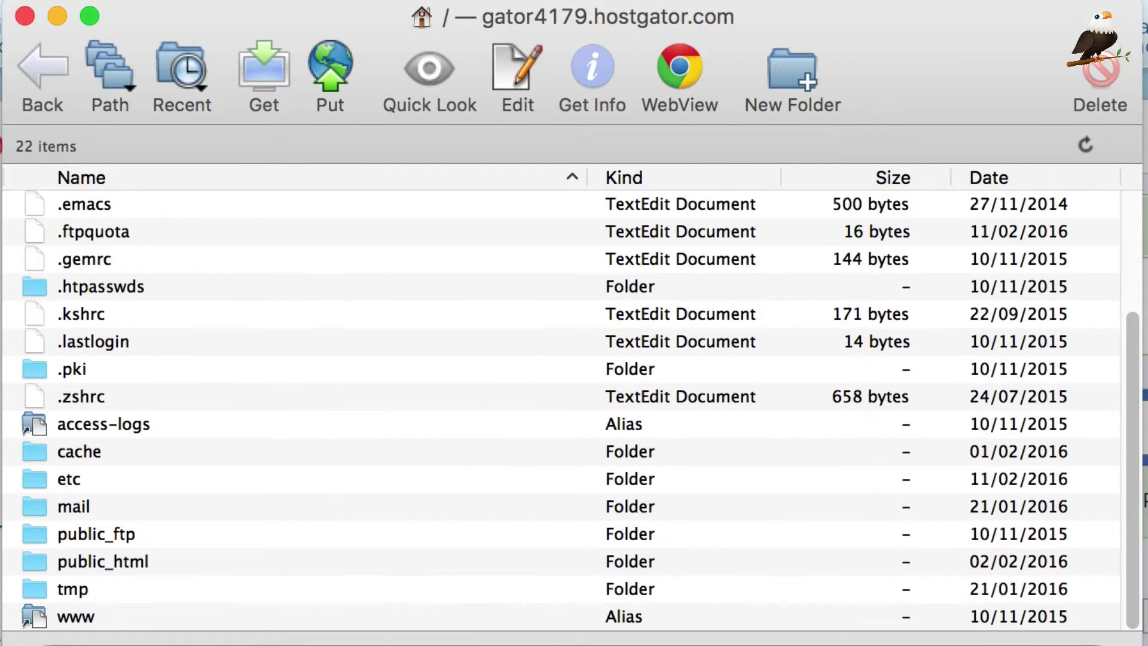
scroll(367, 385, up, 5)
scroll(359, 379, down, 5)
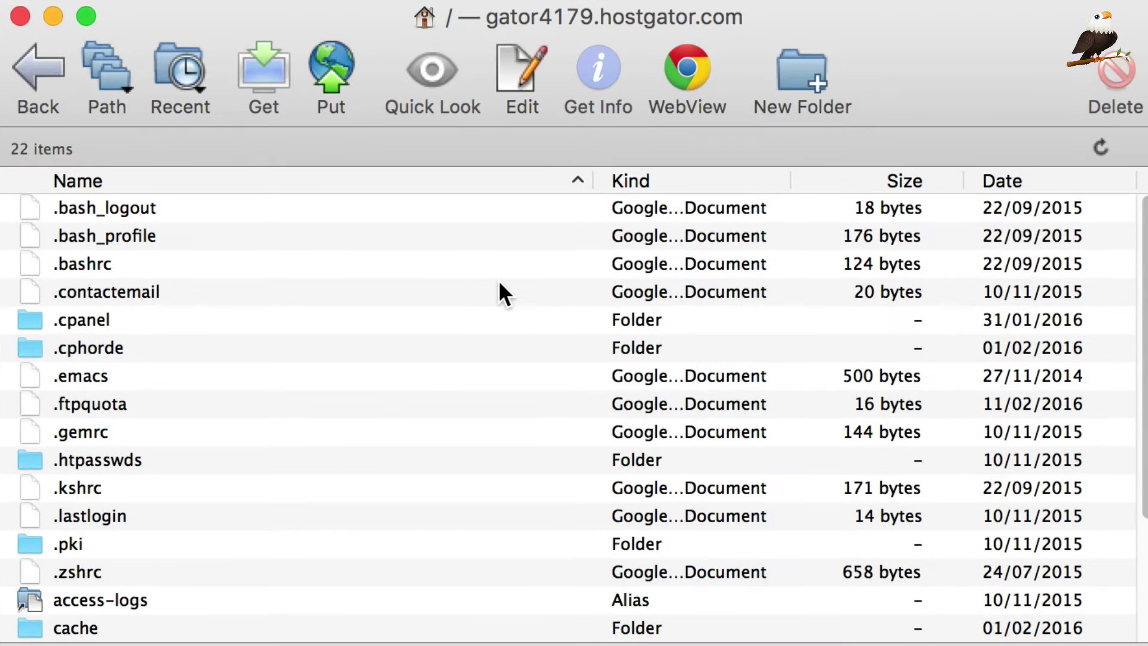
scroll(500, 296, down, 5)
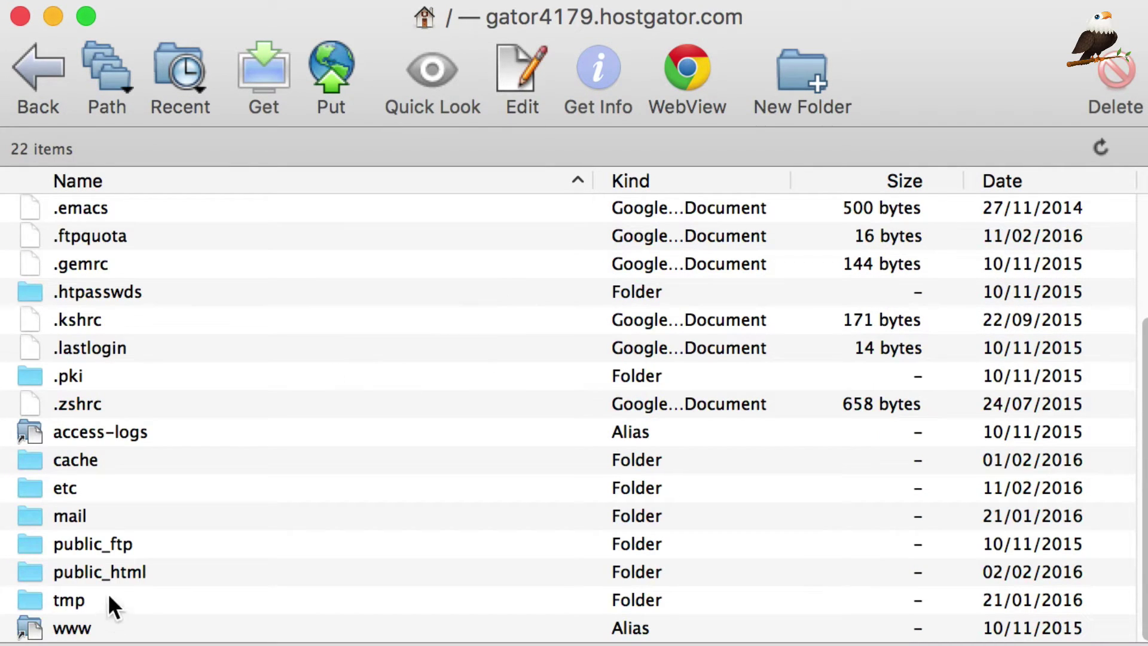
double_click(118, 565)
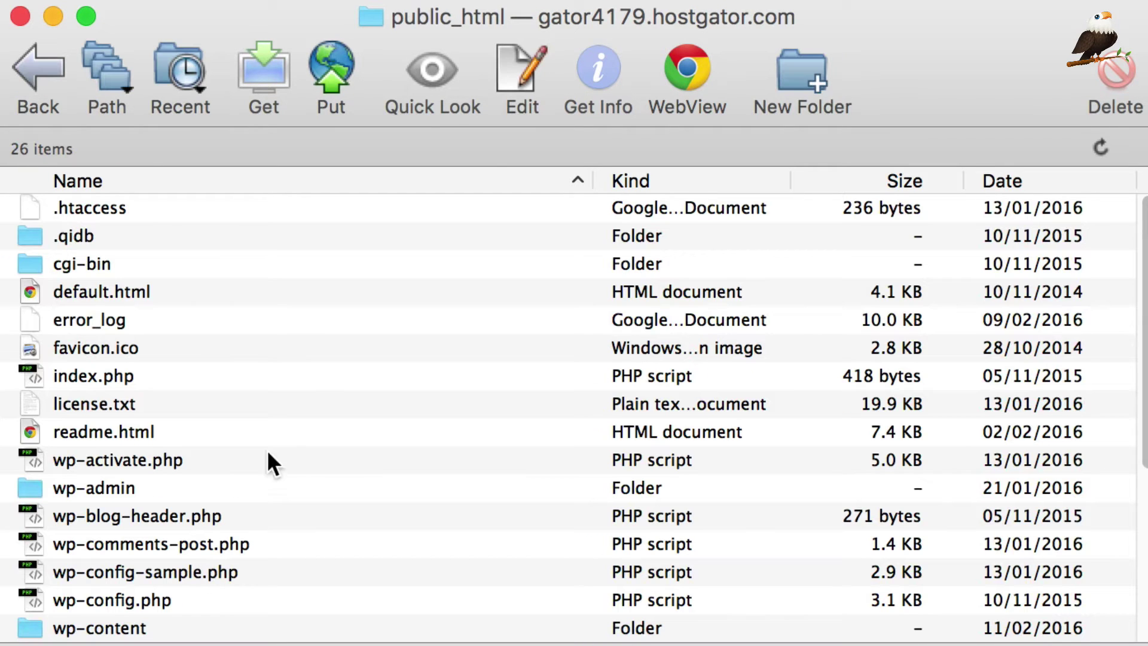
scroll(268, 446, down, 6)
double_click(93, 469)
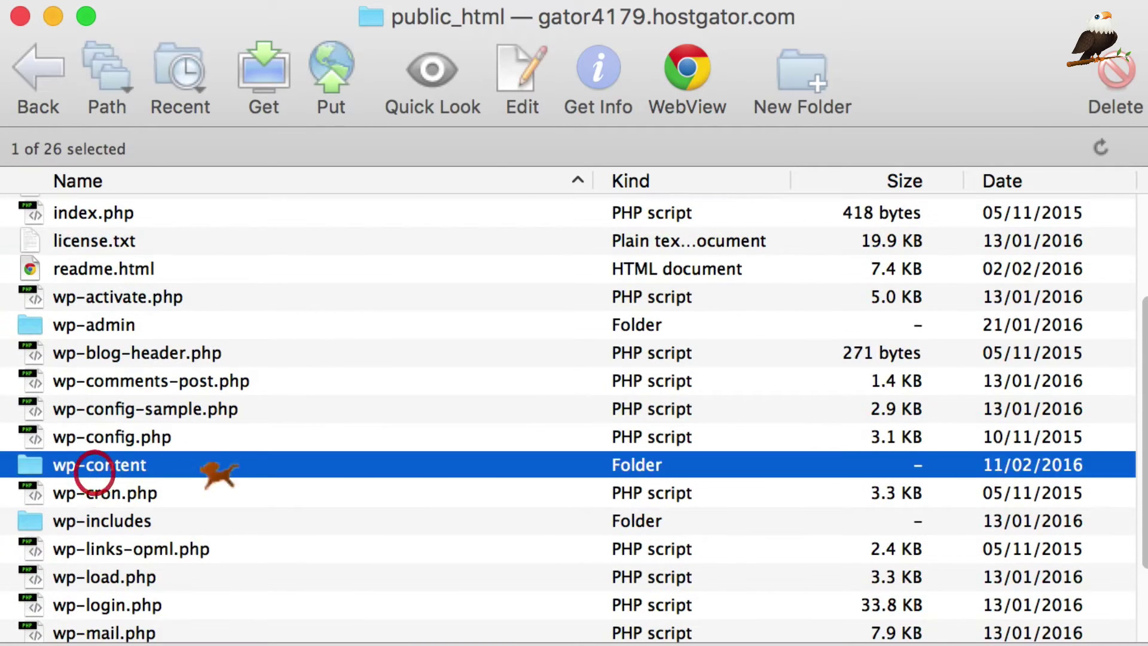
double_click(202, 268)
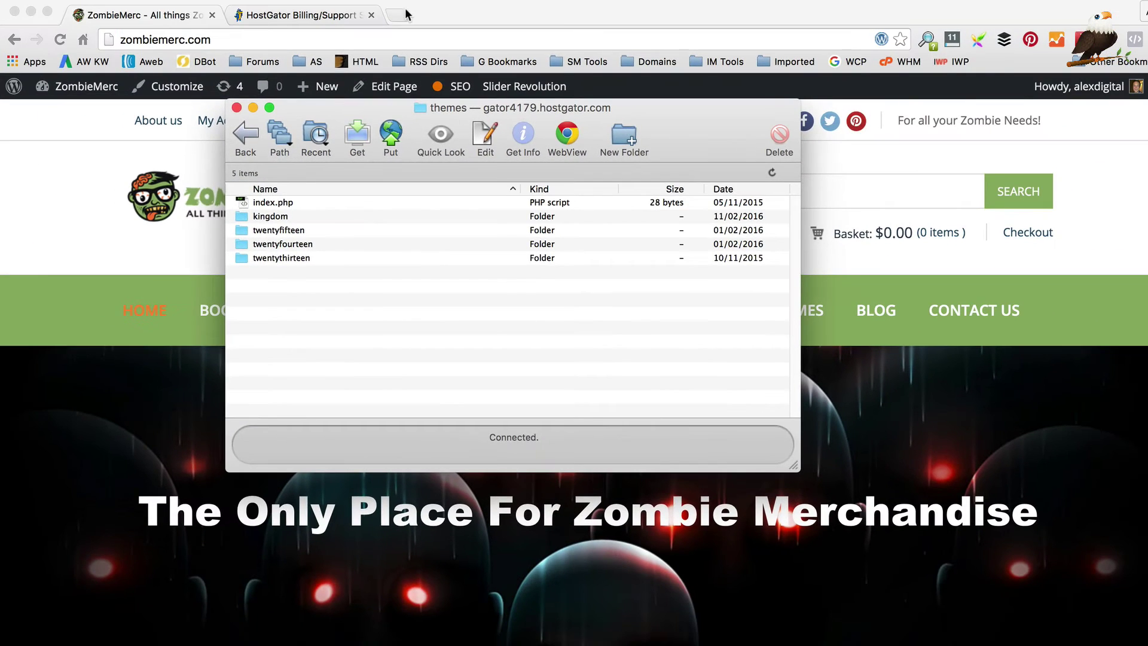
Step: On codecanyon.net, search 'kingdom' and open the Kingdom - Woocommerce Amazon Affiliates Theme page
click(405, 15)
text(codecanyon.net)
key(Return)
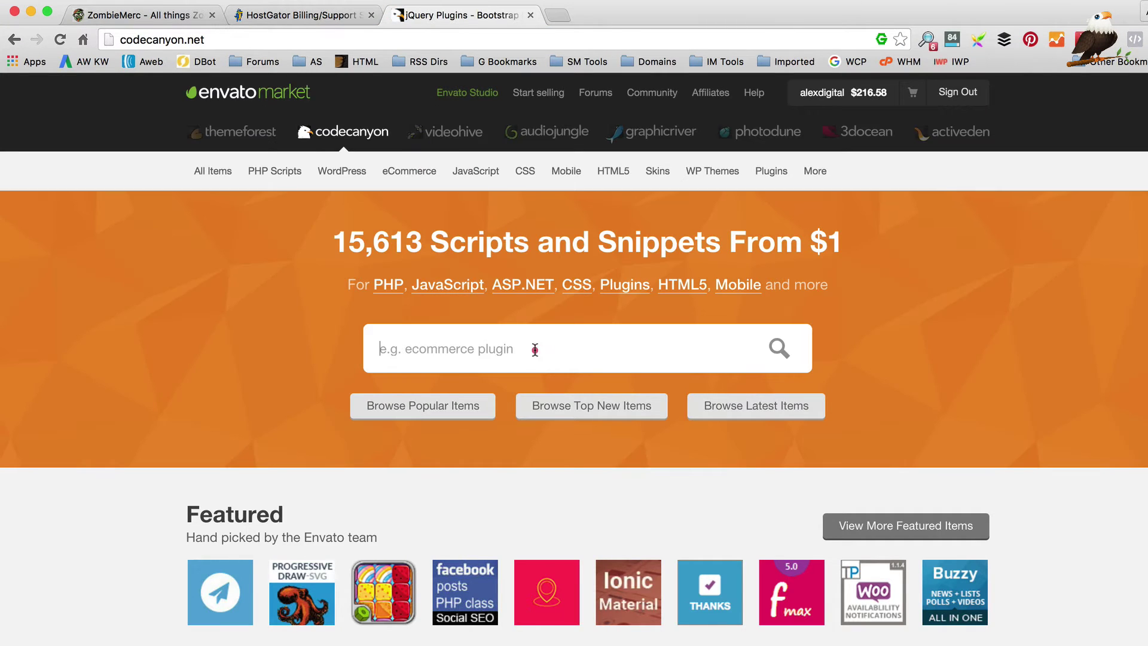
click(535, 350)
text(kingdom)
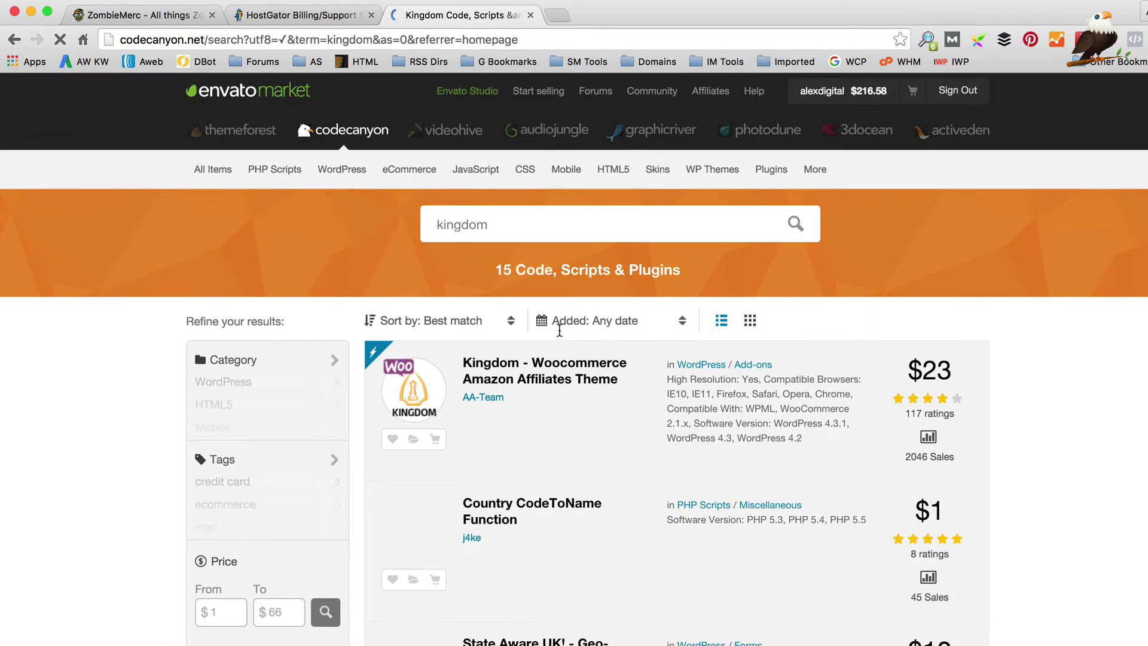
click(549, 362)
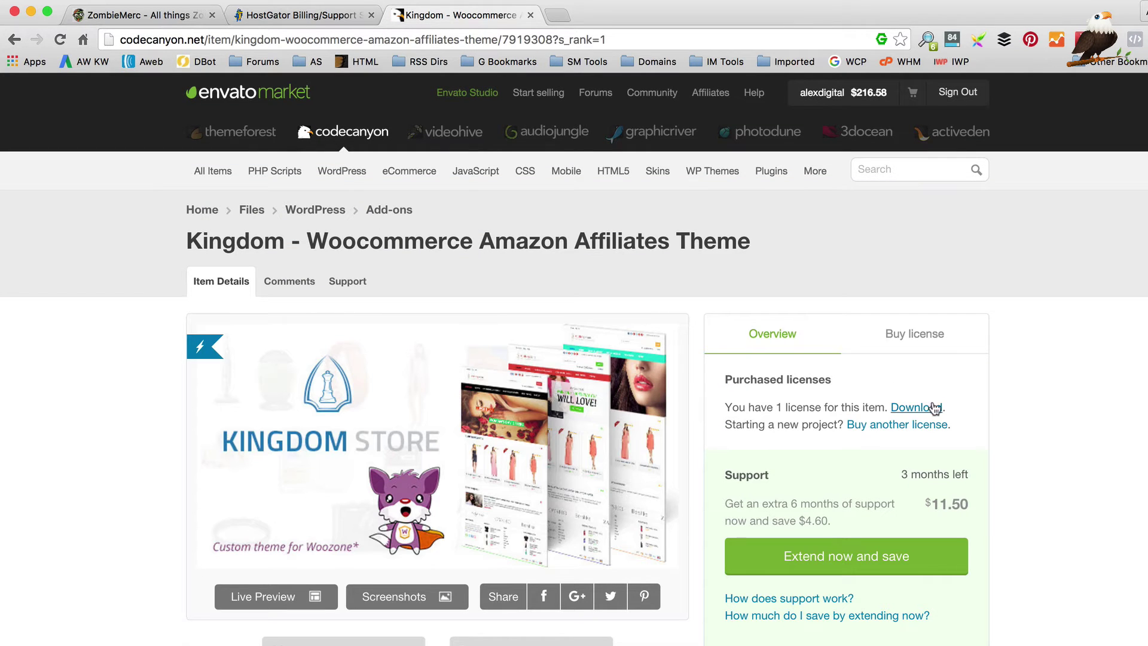
Step: Download the purchased theme zip and save it into the 80s folder
click(928, 409)
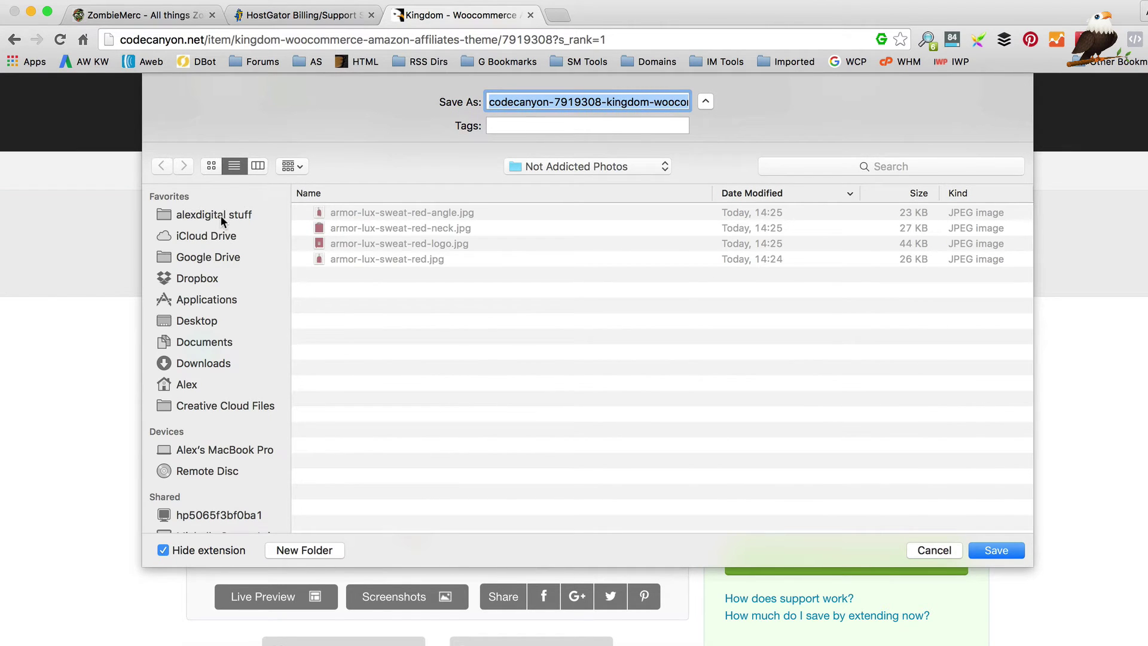
click(223, 214)
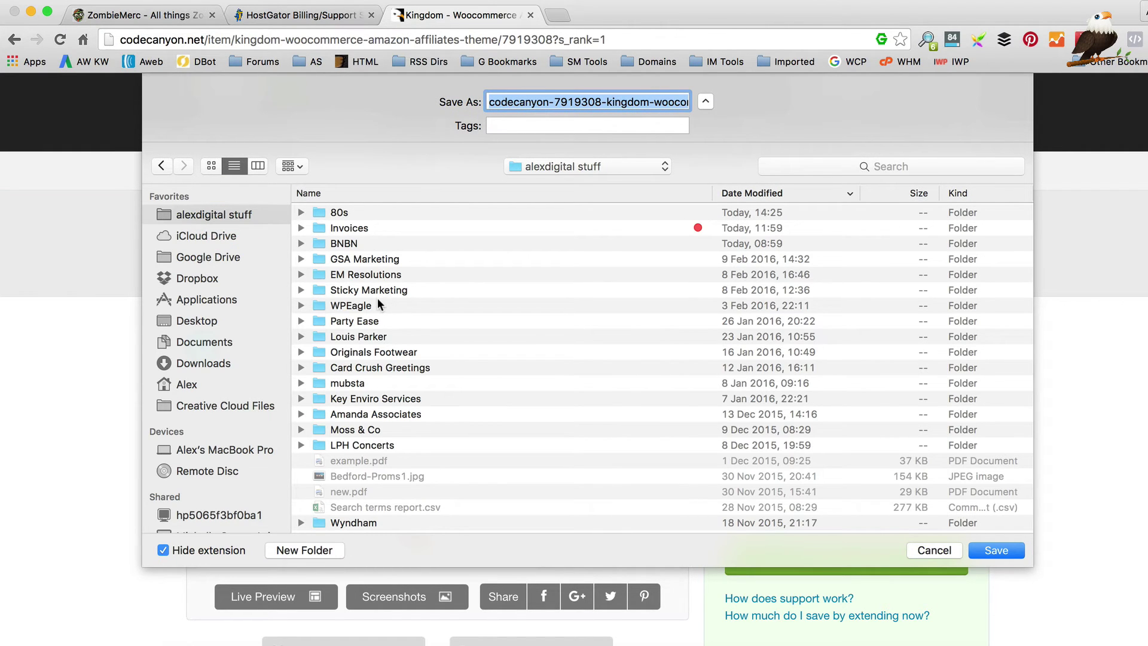
click(367, 217)
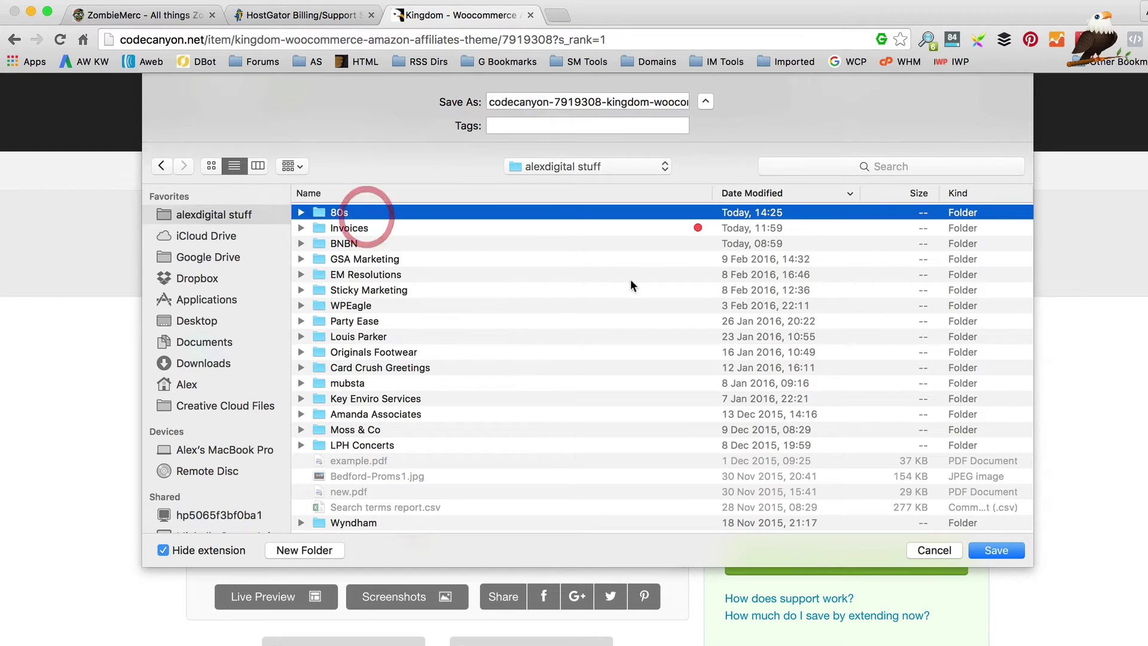
click(1008, 553)
click(997, 551)
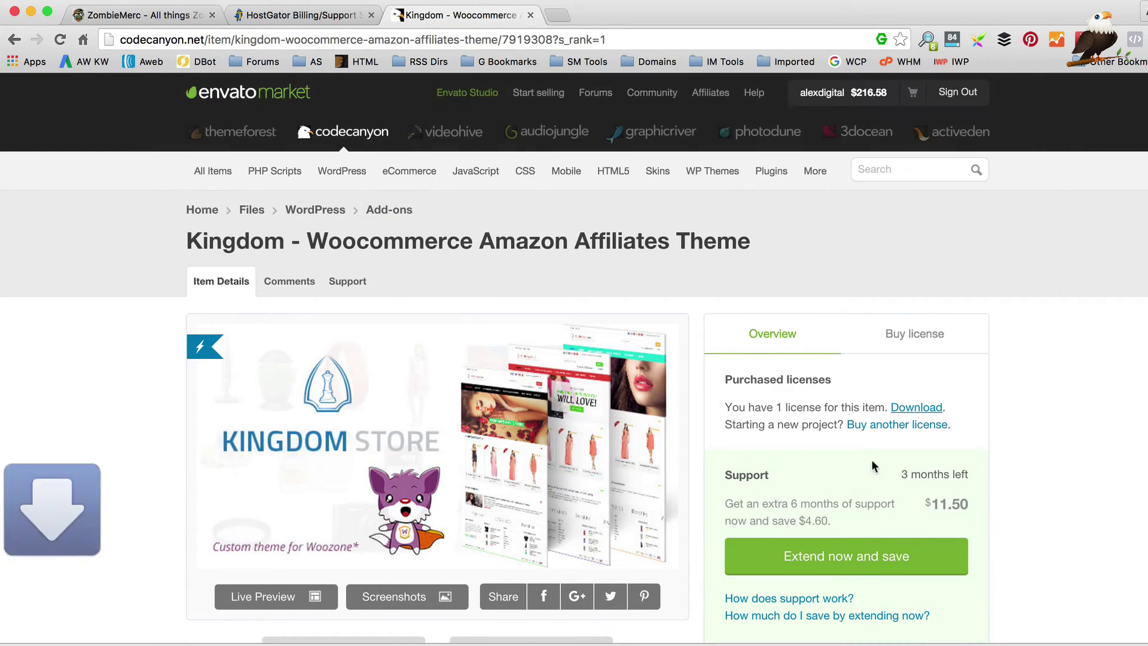
Step: Reveal the downloaded zip in Finder, expand it with Archive Utility, and open the 1.6.2 folder
click(153, 643)
click(199, 627)
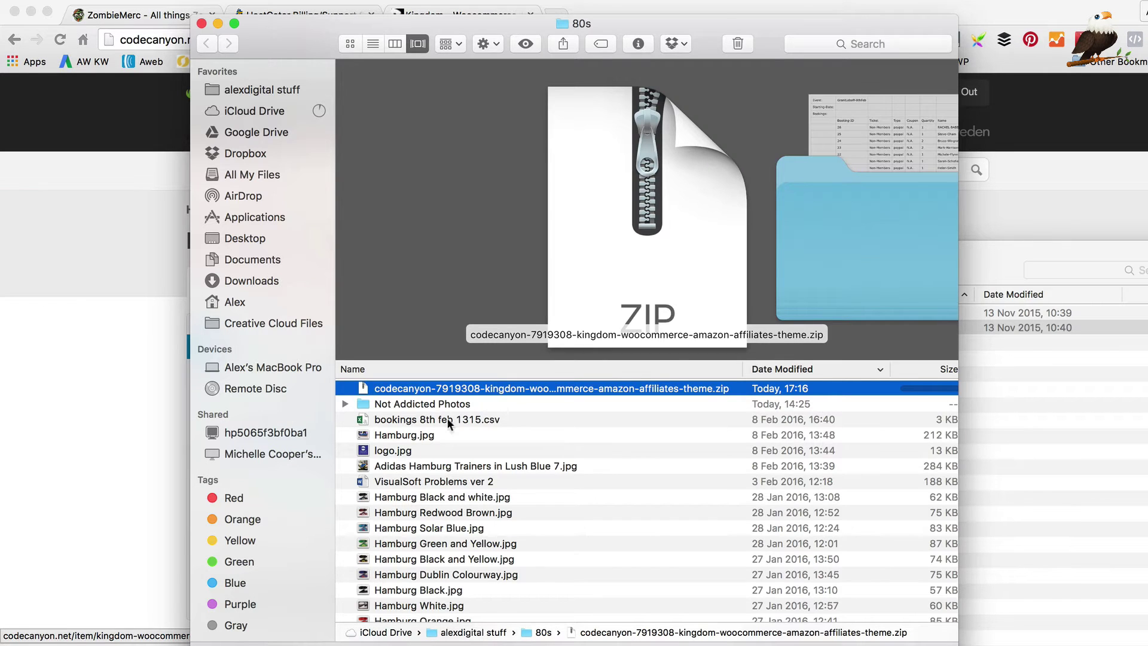
right_click(489, 388)
mouse_move(538, 366)
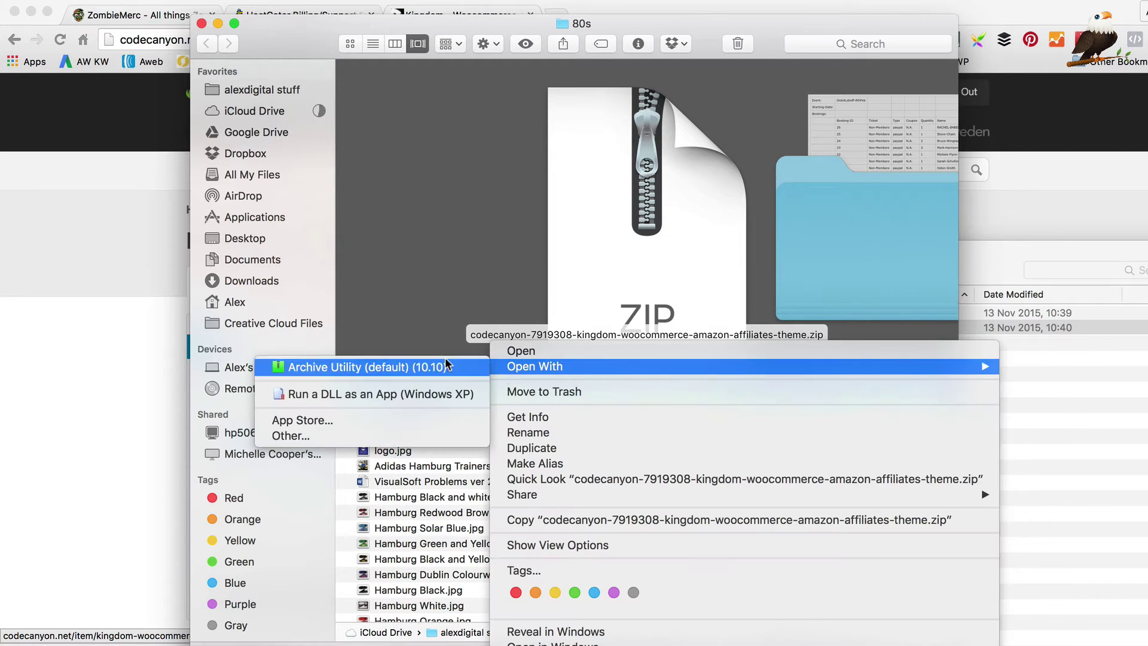
click(421, 369)
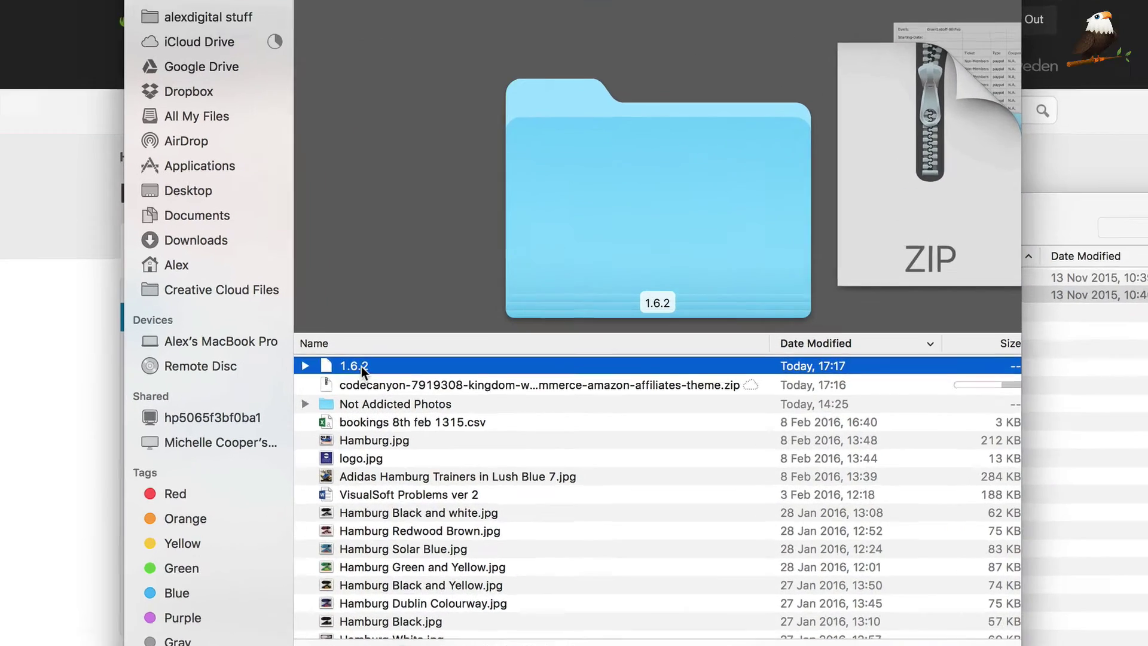
double_click(395, 389)
click(300, 314)
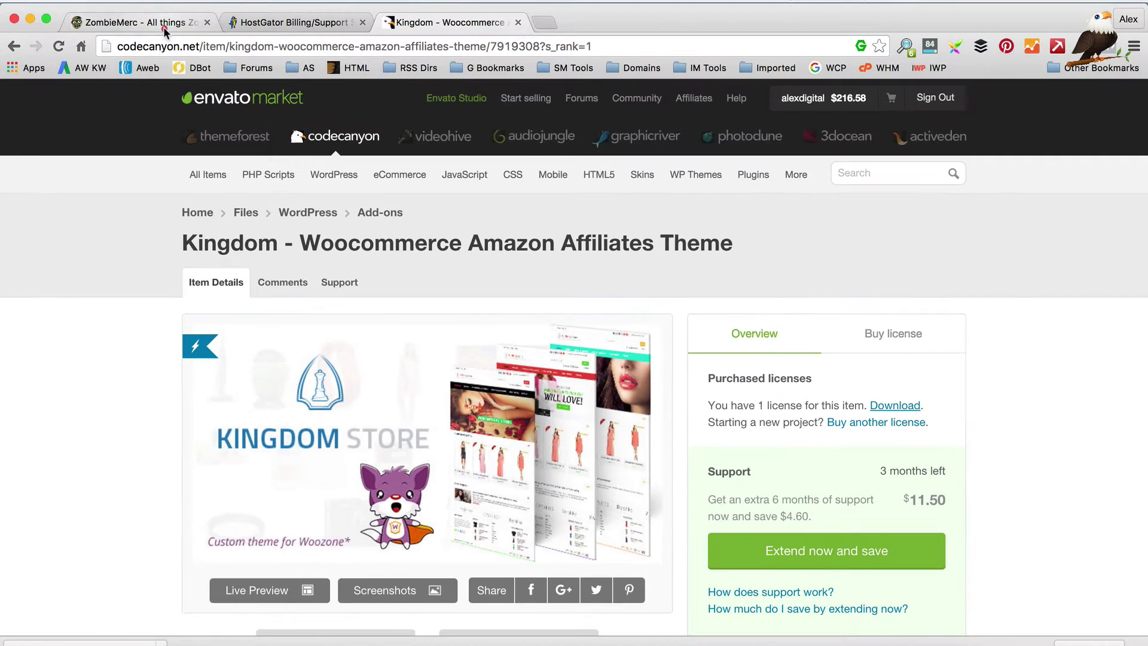
Step: Check the active Kingdom theme's details in Appearance > Themes (version 1.6), then return to the 1.6.2 folder
click(179, 22)
click(93, 121)
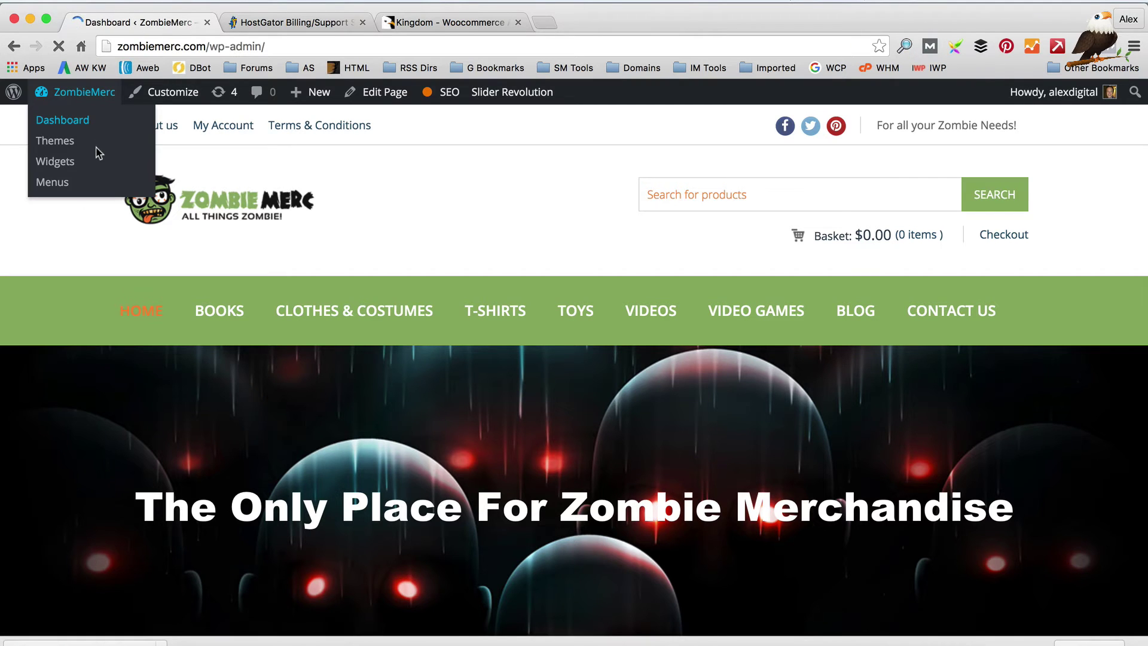
scroll(59, 269, down, 6)
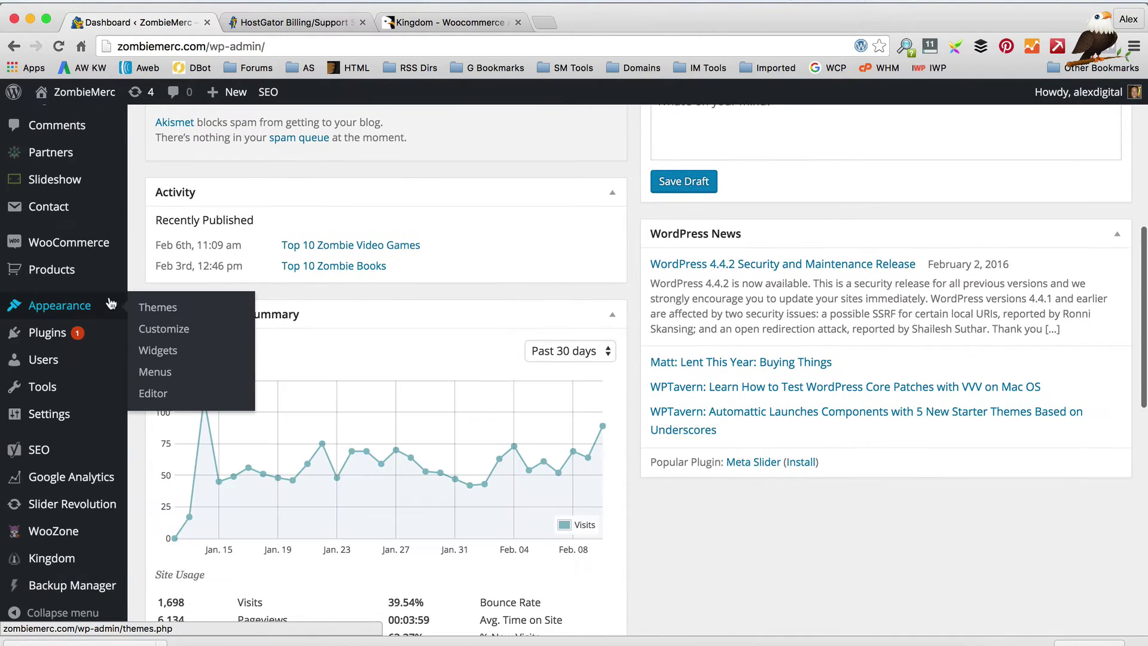
scroll(36, 311, down, 2)
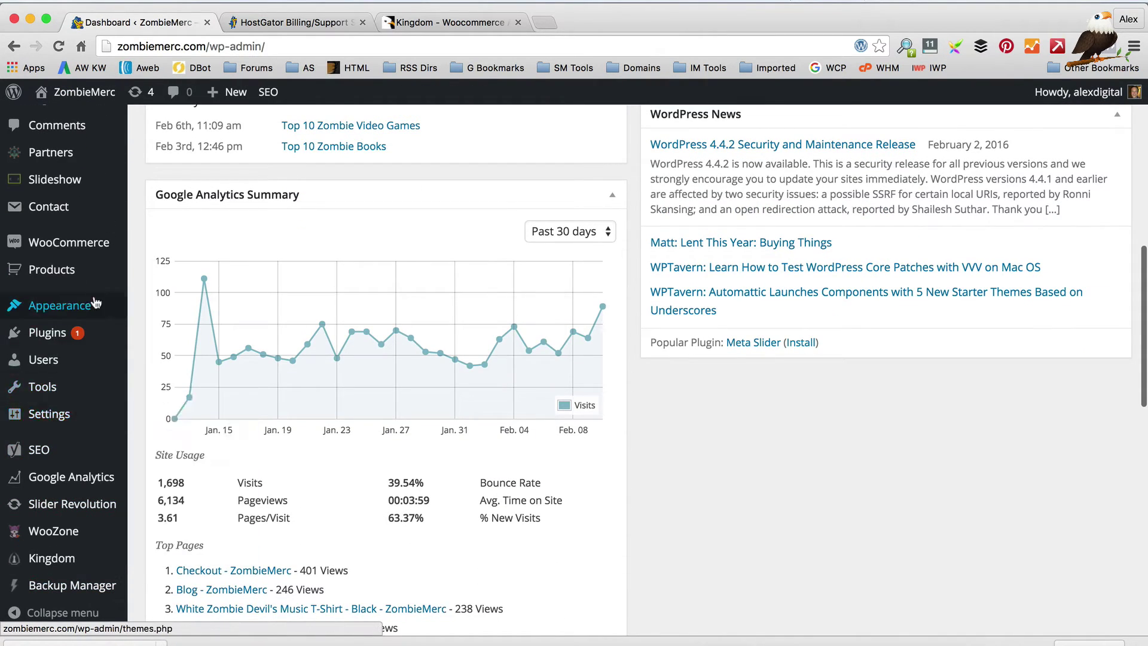
click(166, 310)
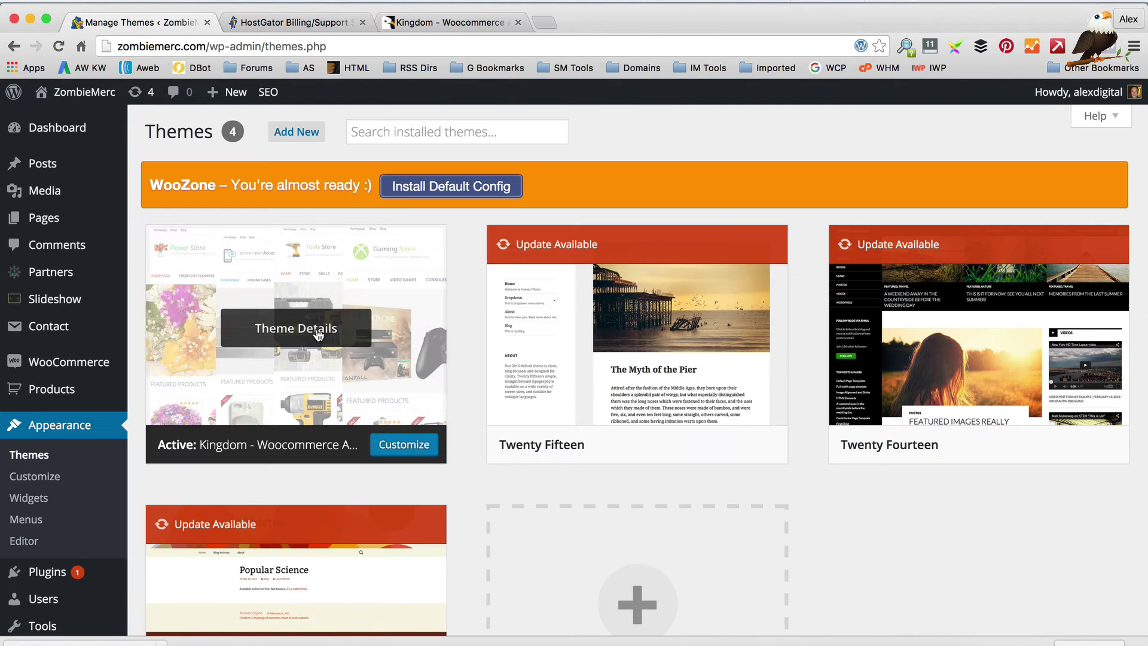
click(305, 330)
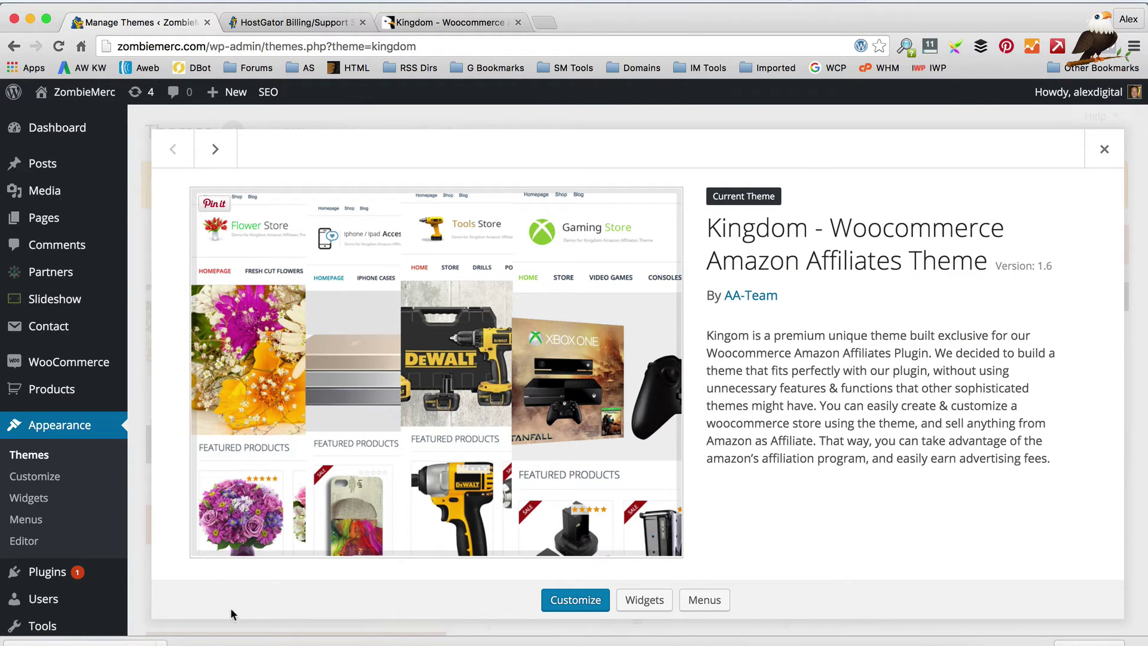
click(212, 632)
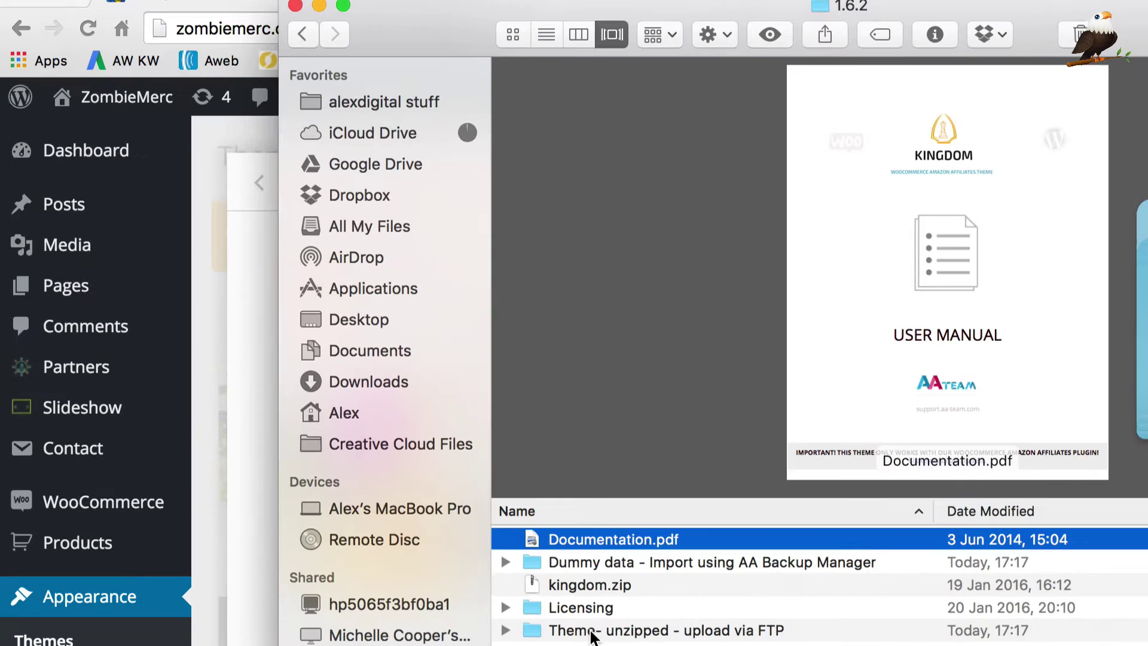
Step: Rename the unzipped kingdom theme folder to kingdomnew via Get Info, then return to Fetch
double_click(383, 449)
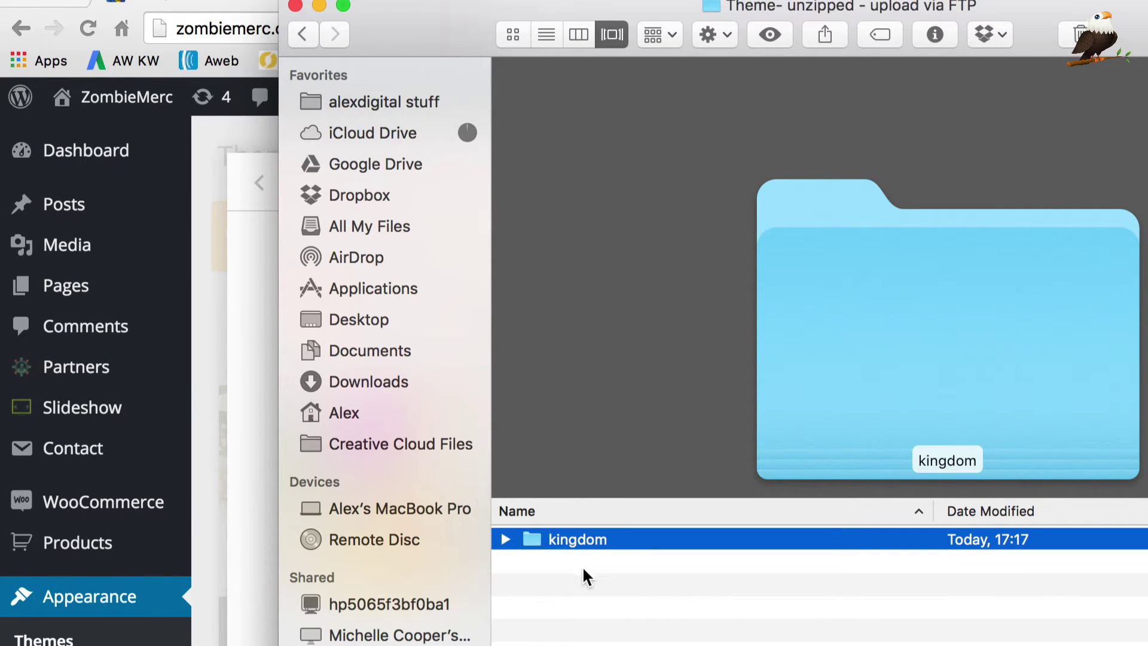
right_click(622, 541)
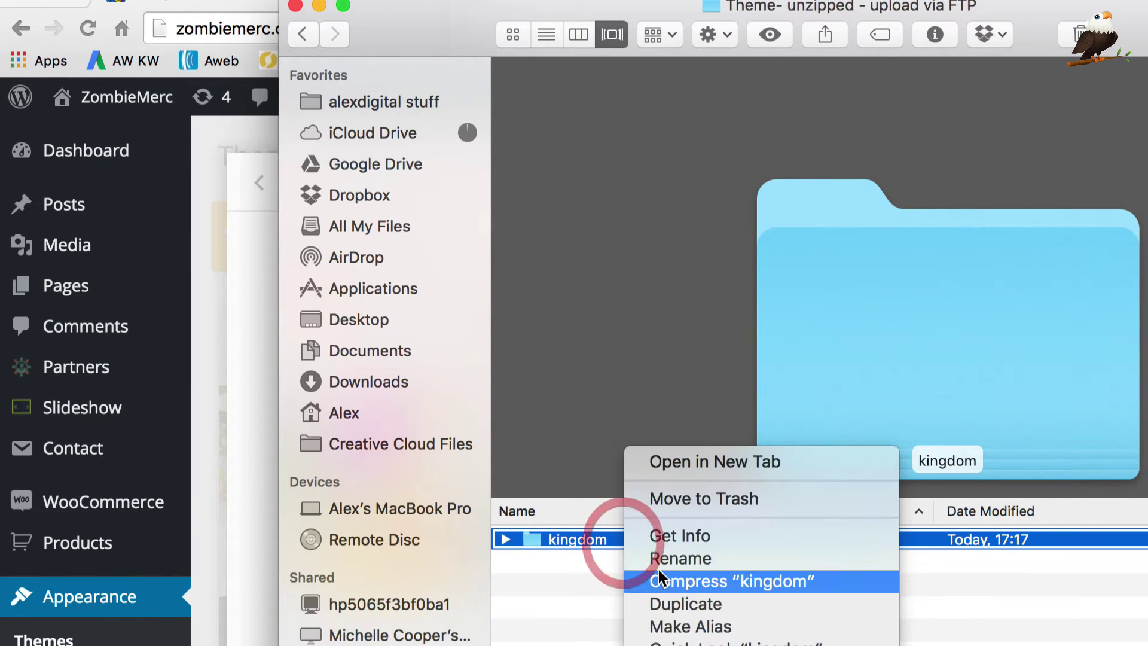
click(705, 541)
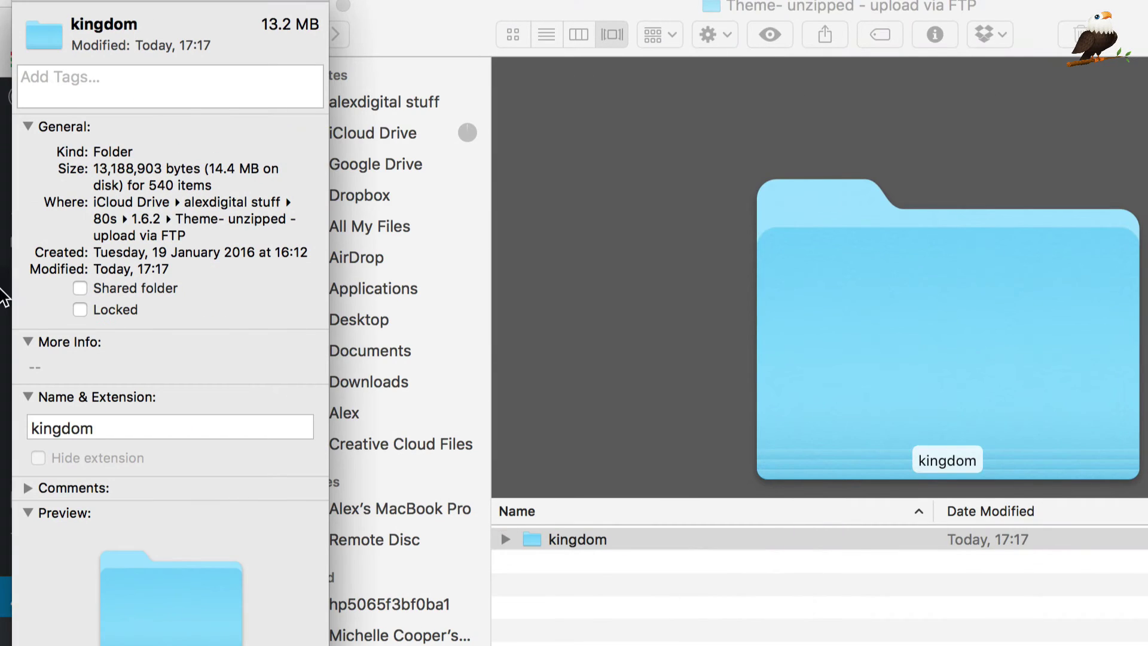
click(167, 429)
text(new)
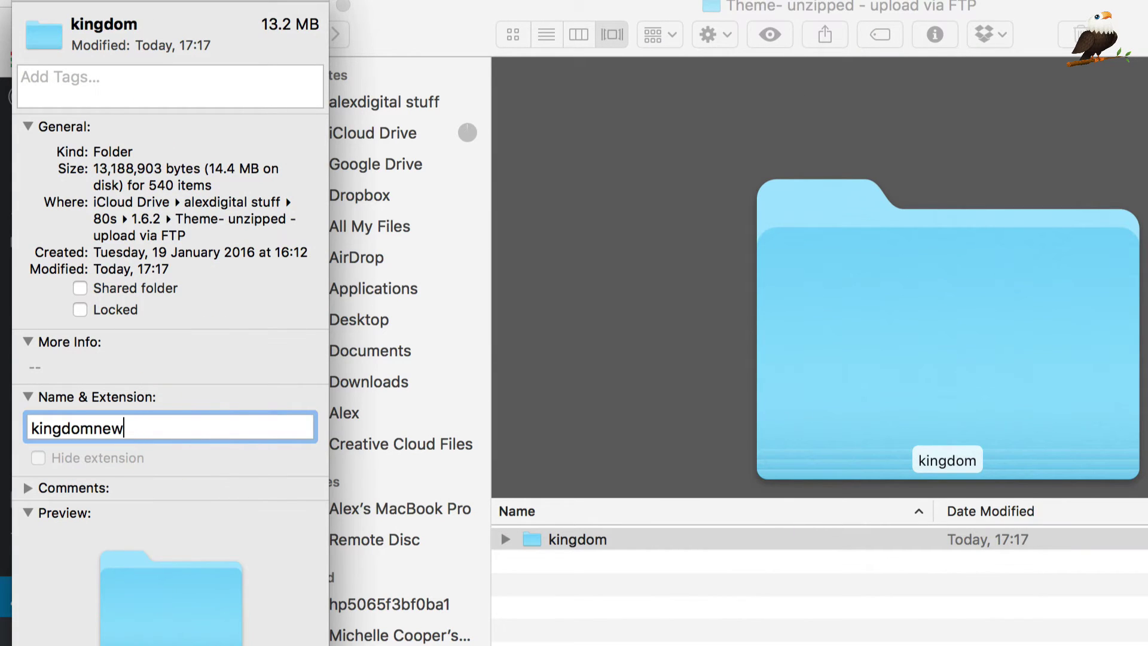
click(36, 2)
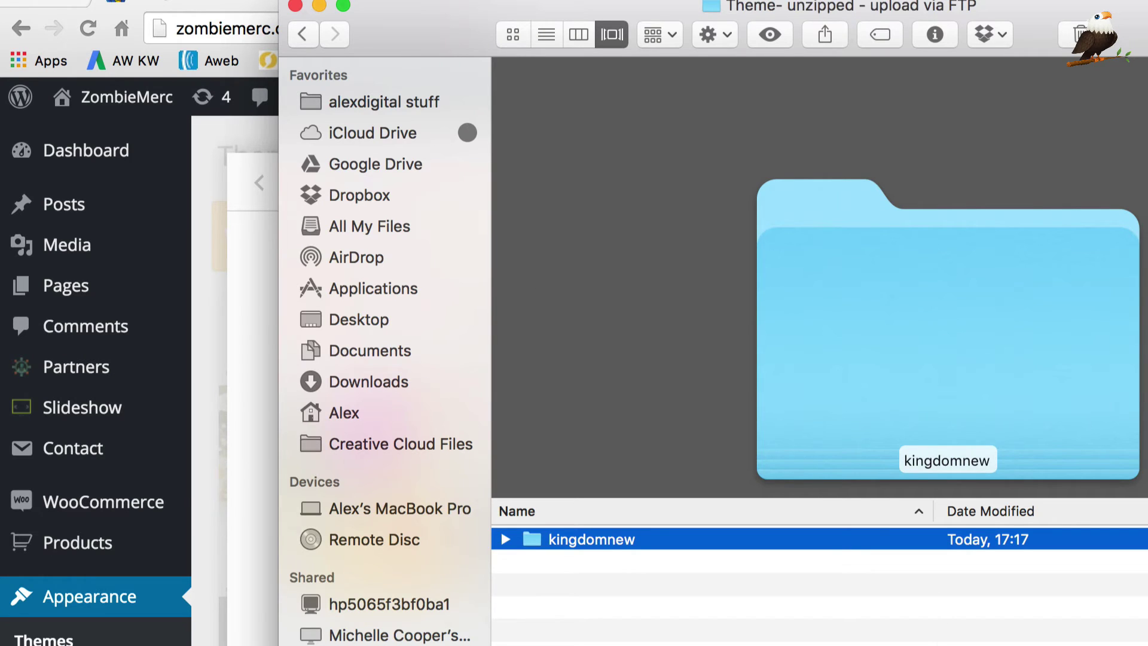
key(super+Tab)
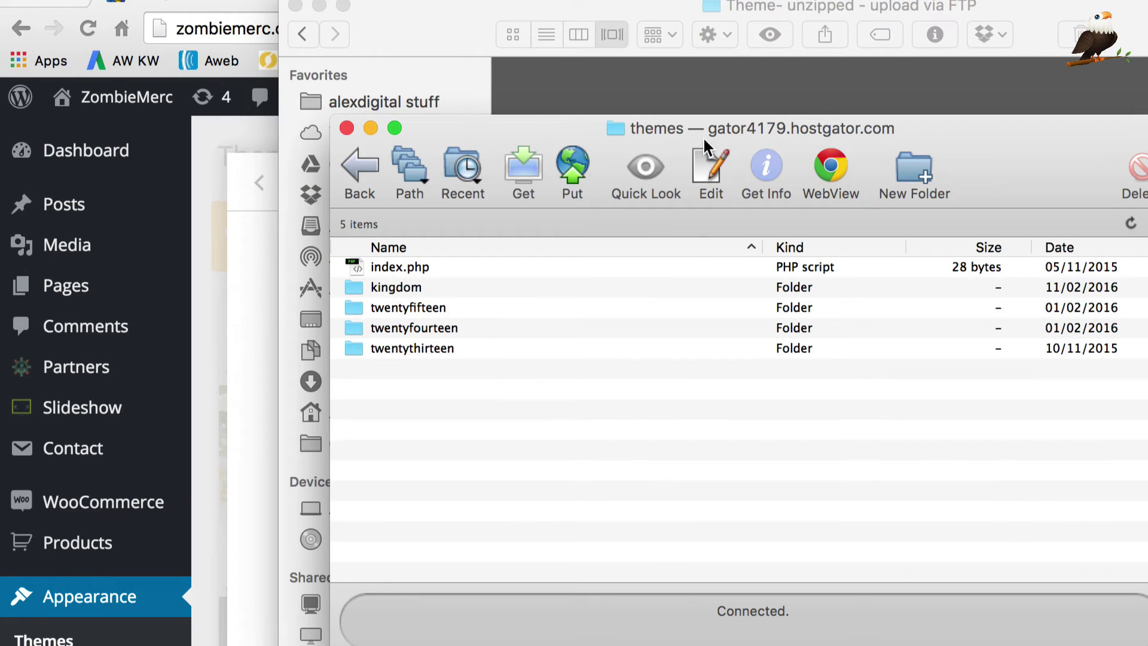
Step: Upload the kingdomnew folder from Finder into the server's themes folder in Fetch
drag(710, 140, 973, 125)
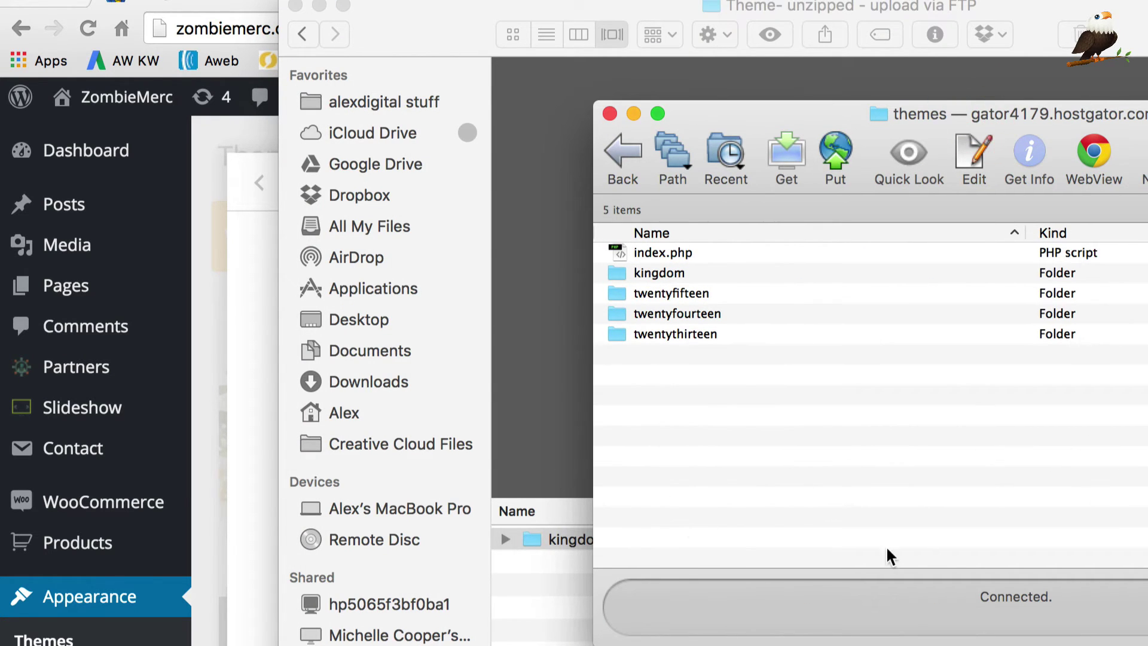
click(556, 570)
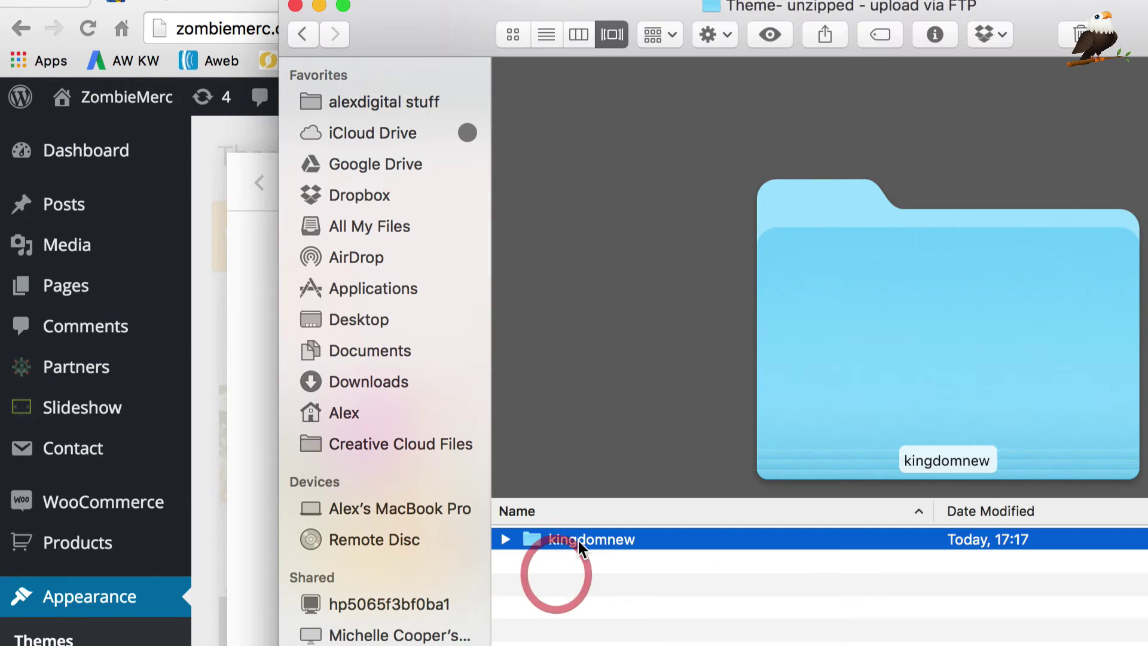
key(super+Tab)
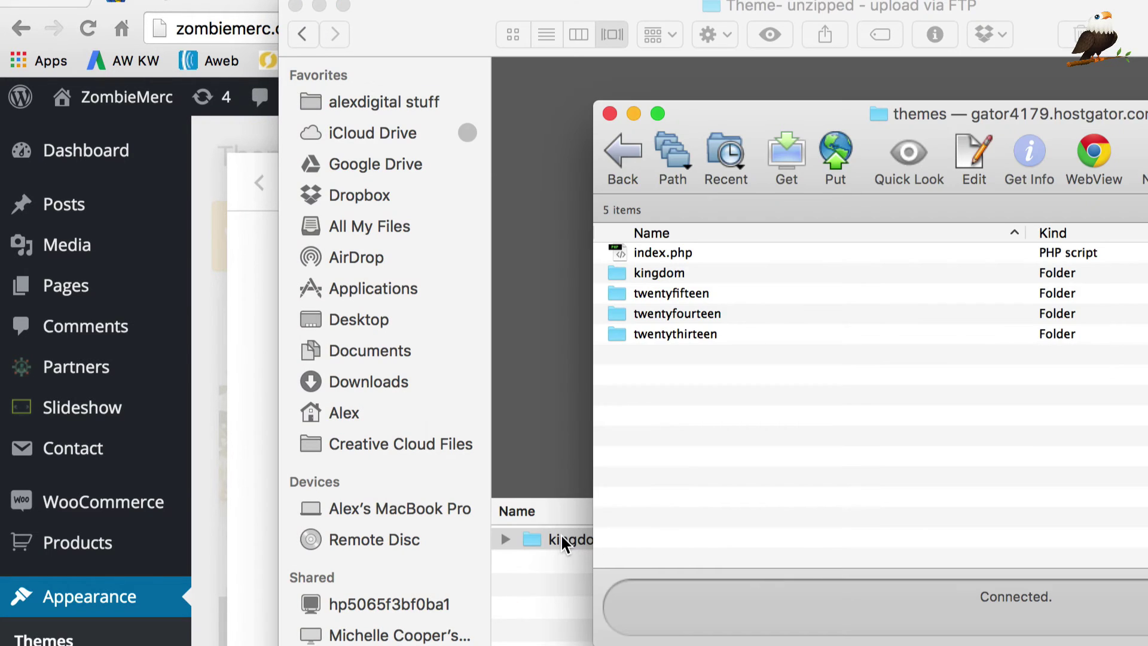
drag(562, 541, 800, 456)
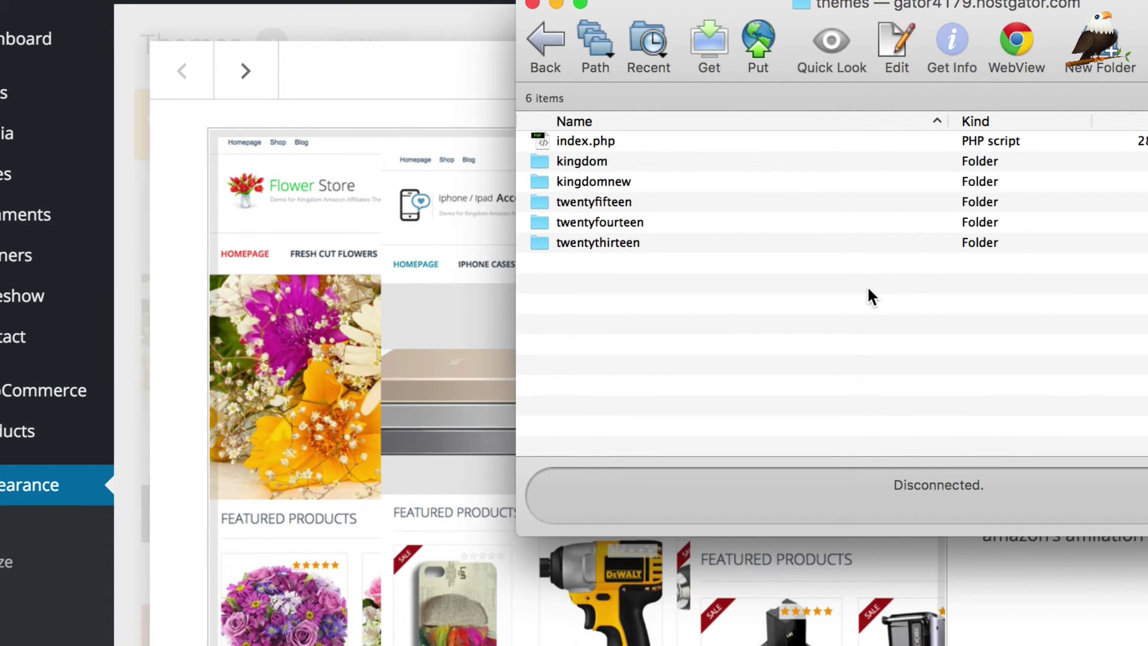
Step: Rename the server's kingdom folder to kingdomold through its Get Info window
click(661, 160)
right_click(665, 162)
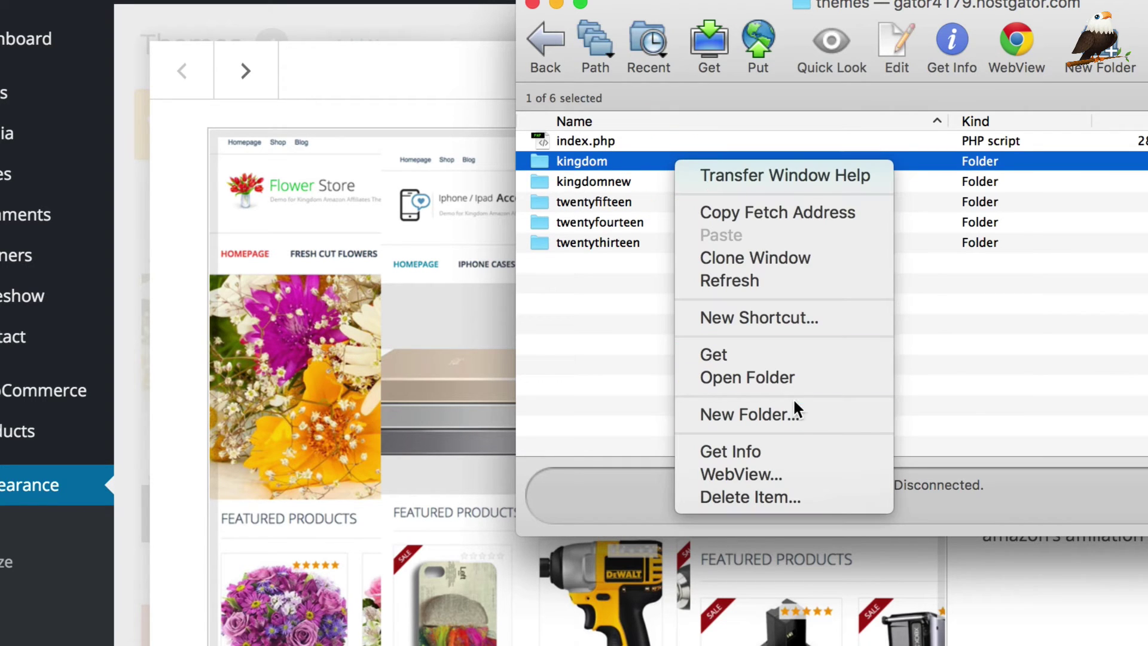
click(786, 449)
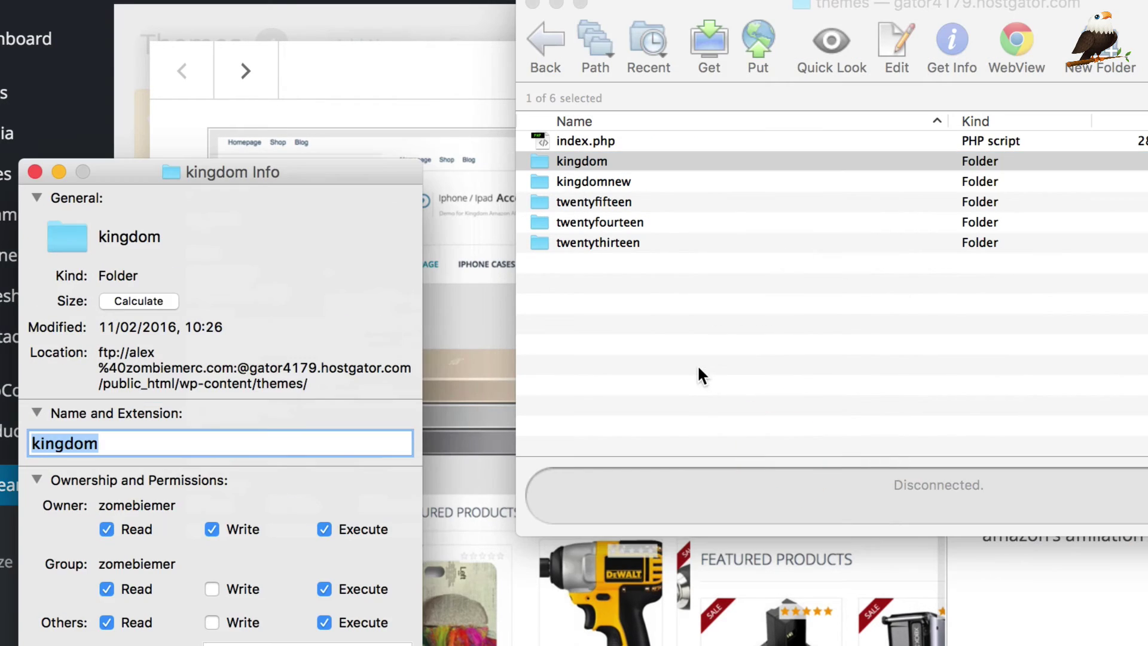
click(180, 441)
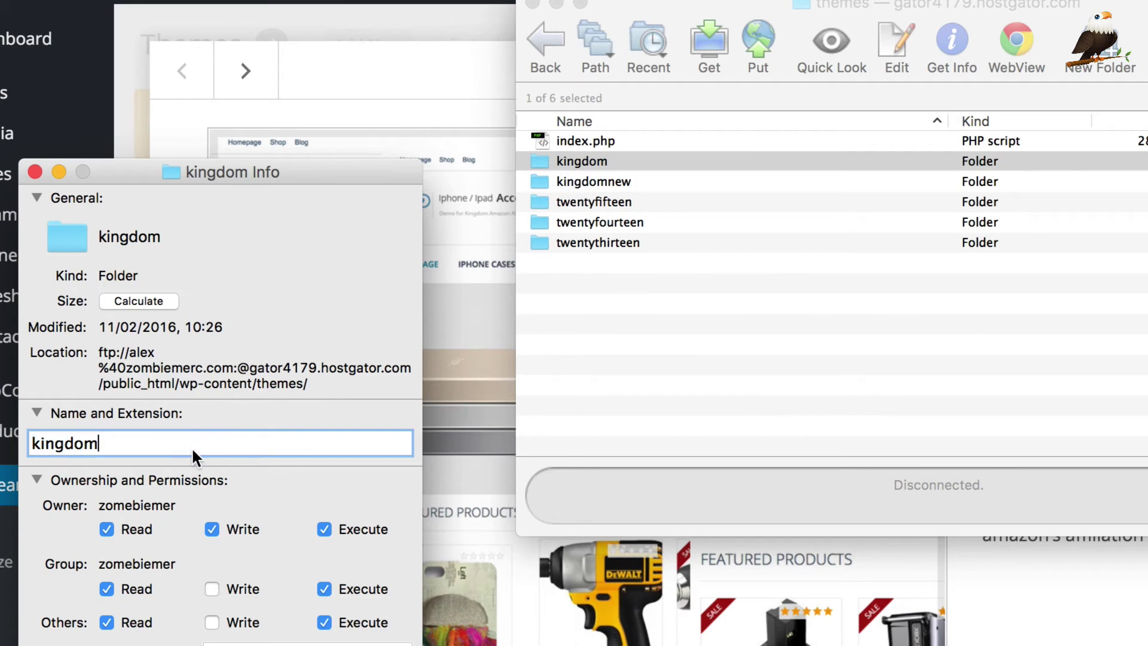
text(old)
key(Return)
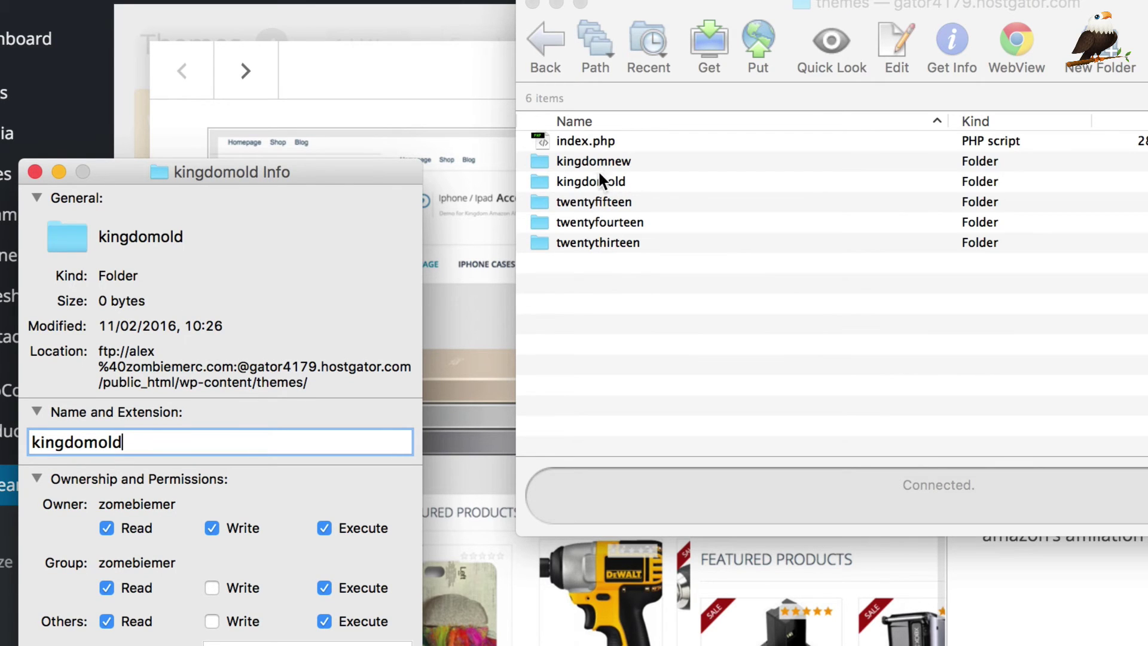
Step: Rename the uploaded kingdomnew folder to kingdom through its Get Info window
click(605, 161)
right_click(603, 158)
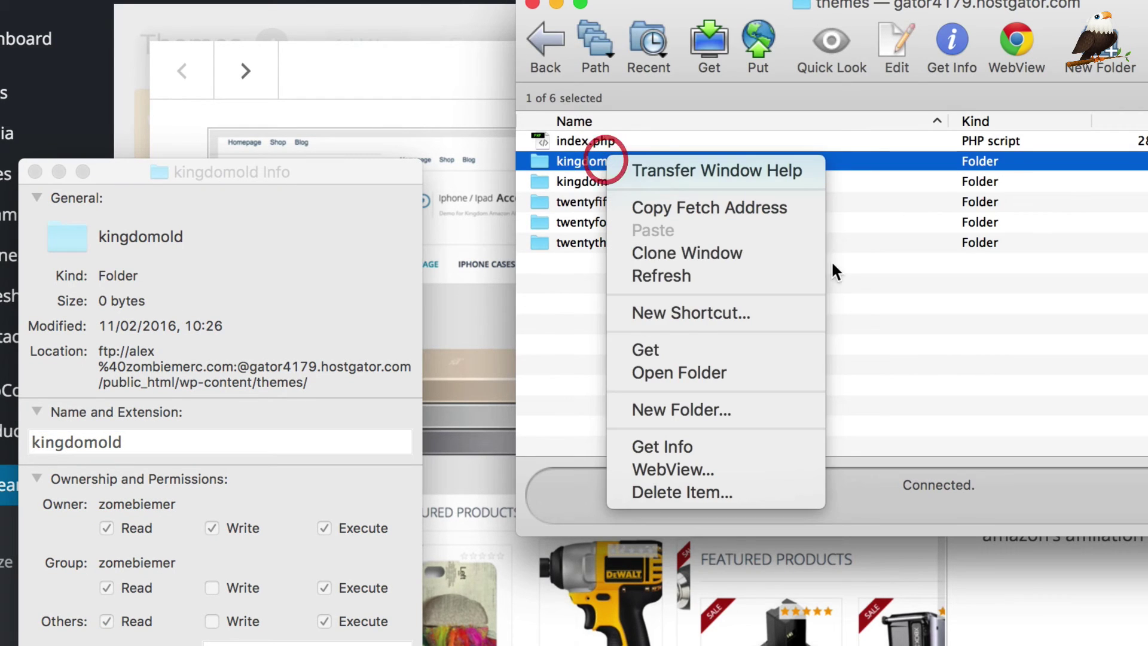
click(683, 445)
click(190, 480)
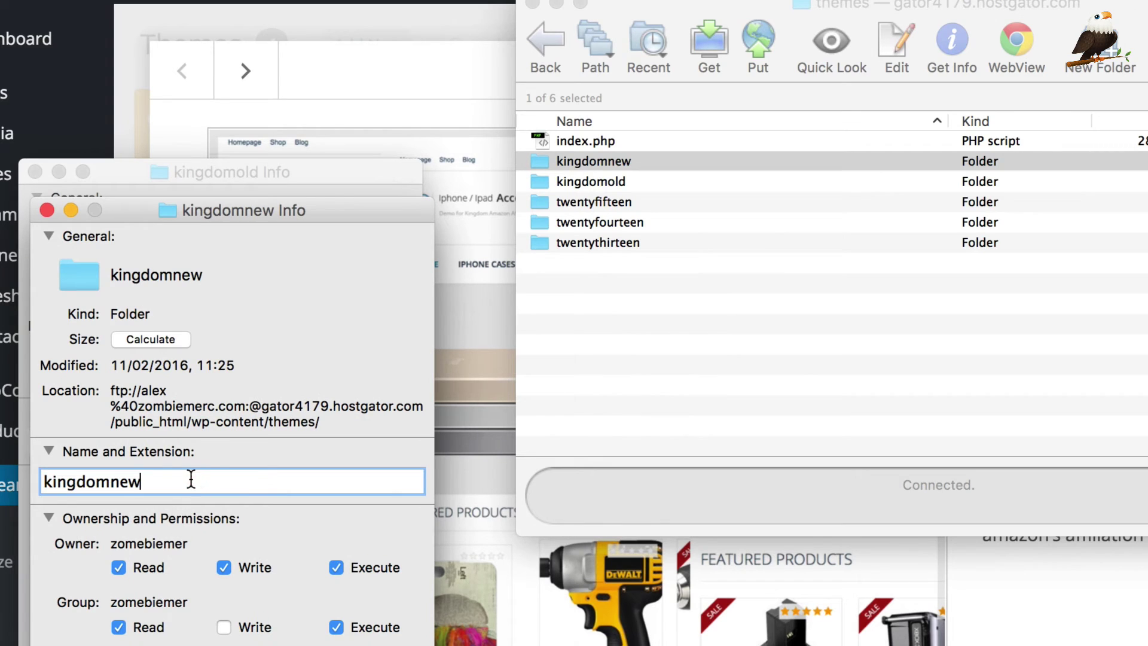
key(BackSpace)
key(BackSpace)
key(BackSpace)
key(Return)
Step: Close both Info windows and bring the WordPress themes page back to the front
click(46, 209)
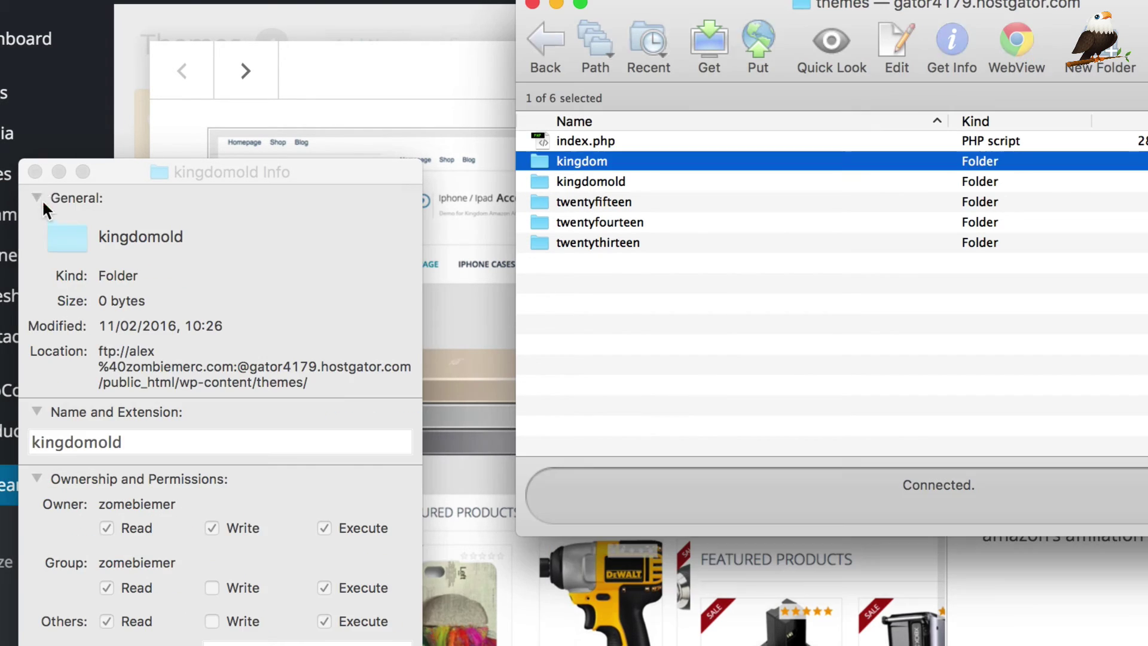
click(34, 172)
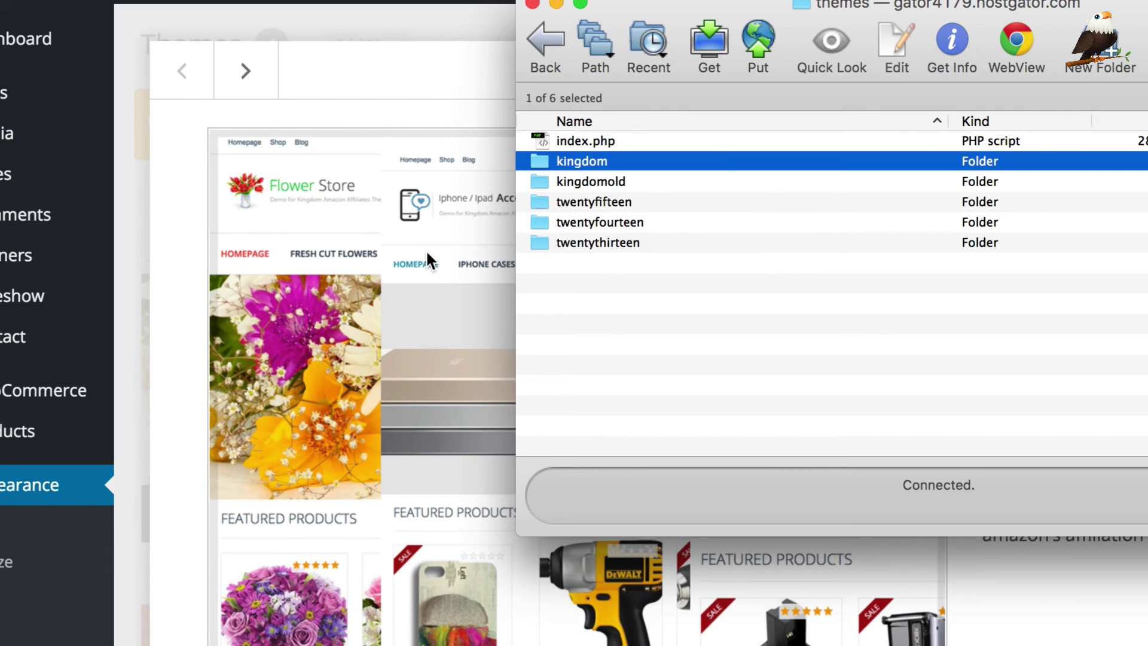
scroll(427, 254, down, 1)
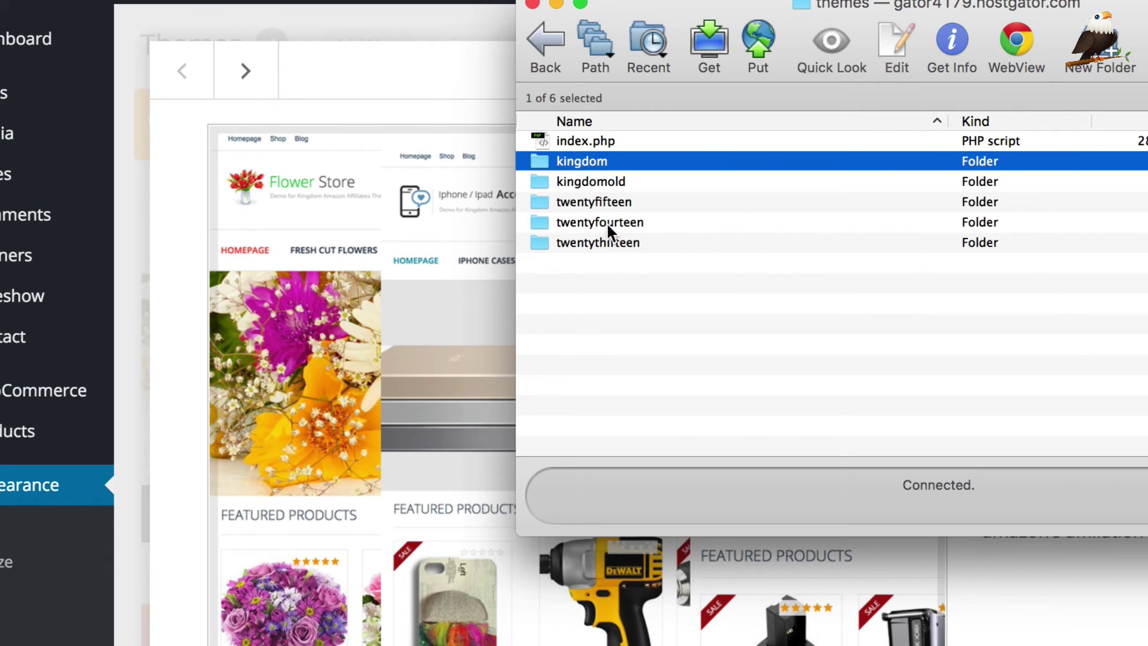
click(419, 28)
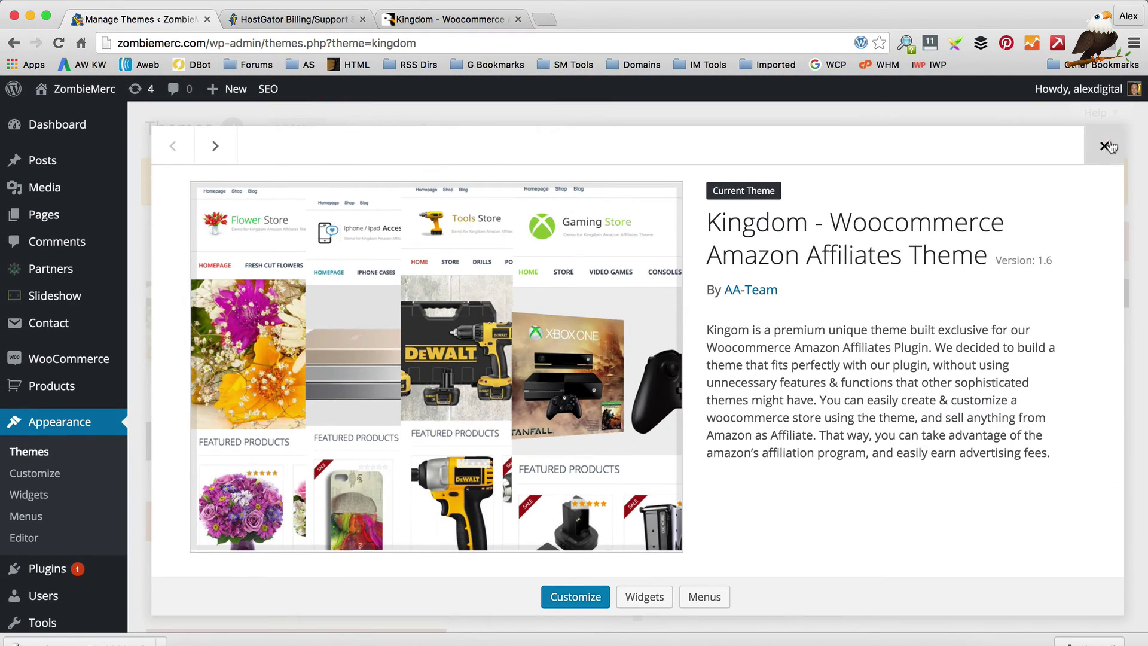
Step: Reload the Themes page and confirm the active Kingdom theme shows version 1.6.2
click(1144, 139)
click(58, 43)
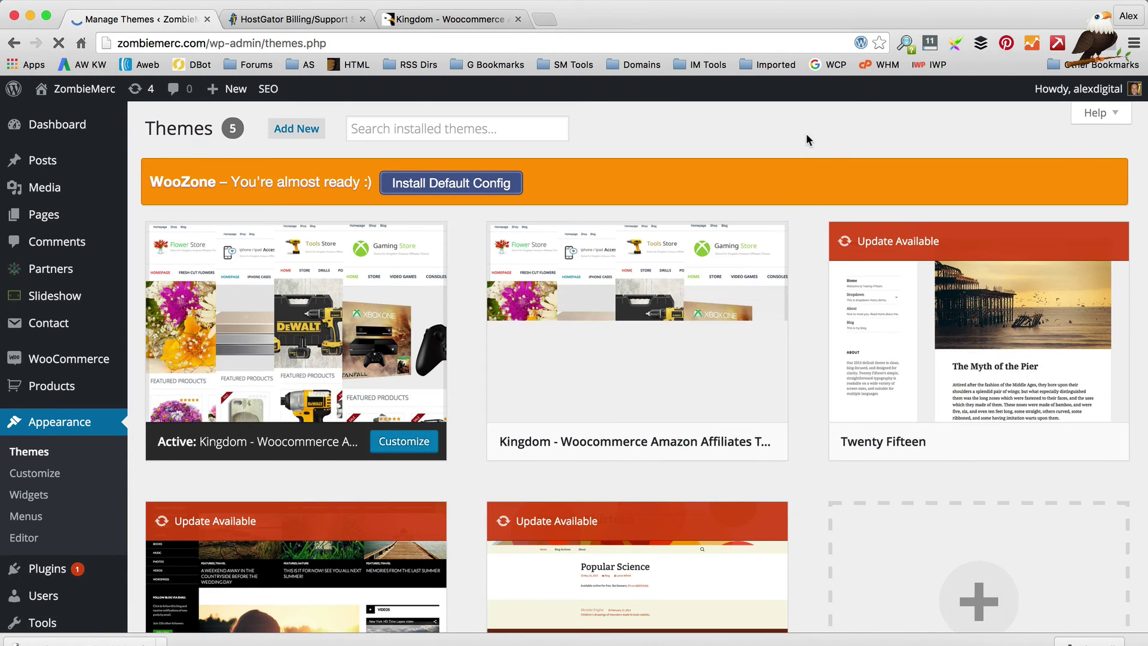
click(291, 328)
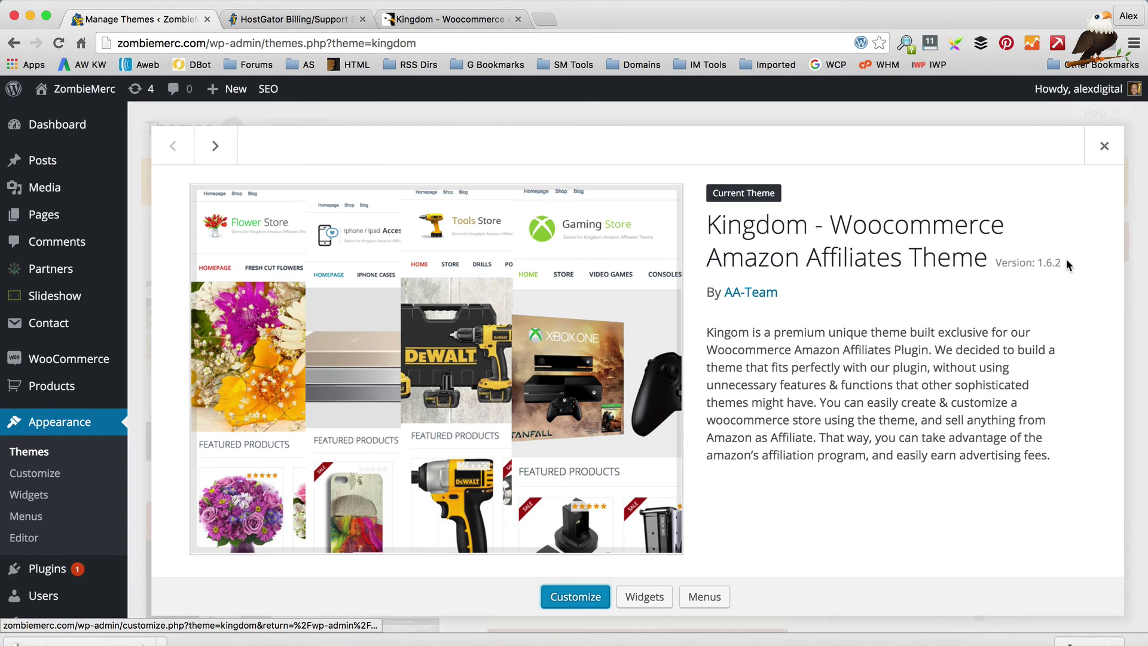
click(1105, 146)
Step: Delete the old Kingdom 1.6 theme copy, leaving four installed themes
mouse_move(628, 346)
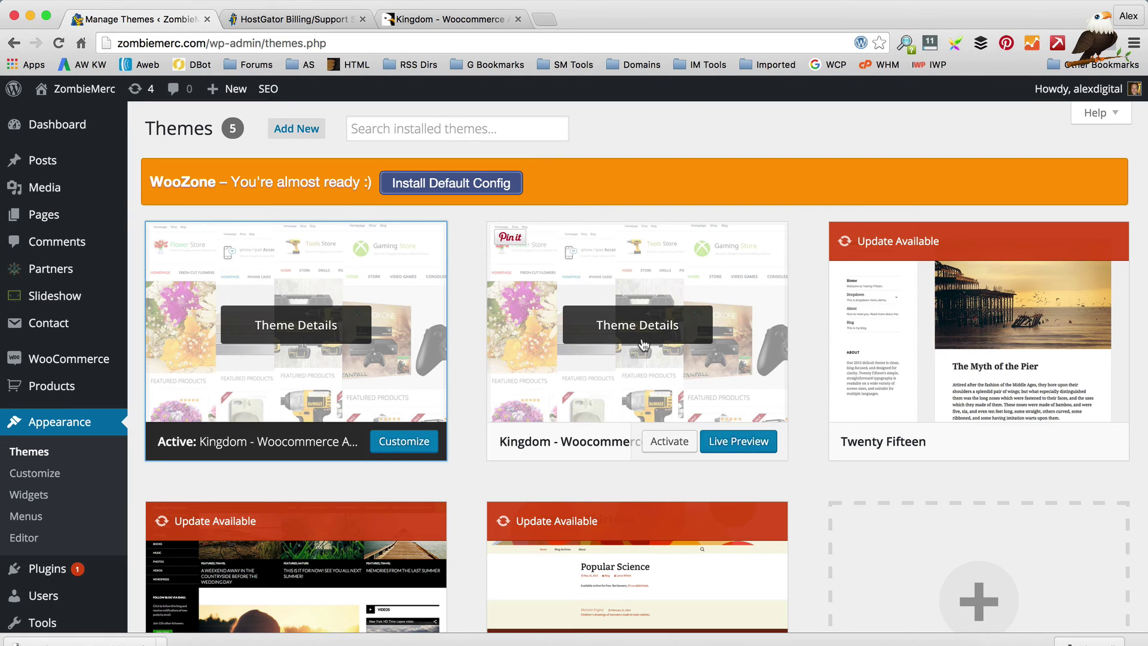
click(653, 330)
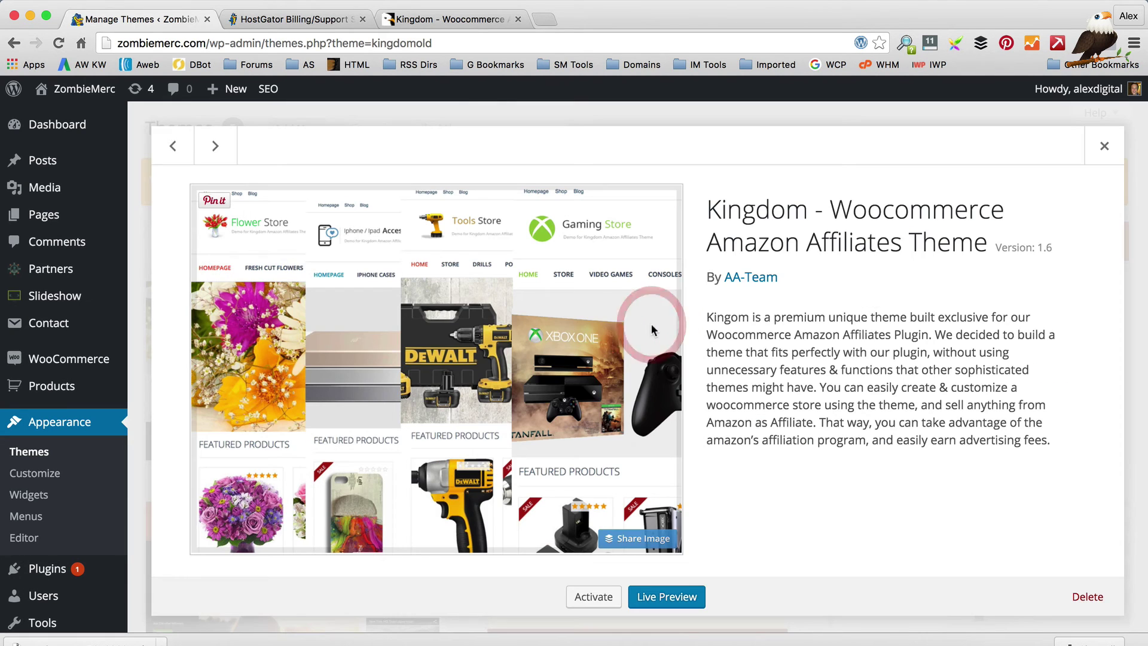
click(1087, 596)
click(689, 239)
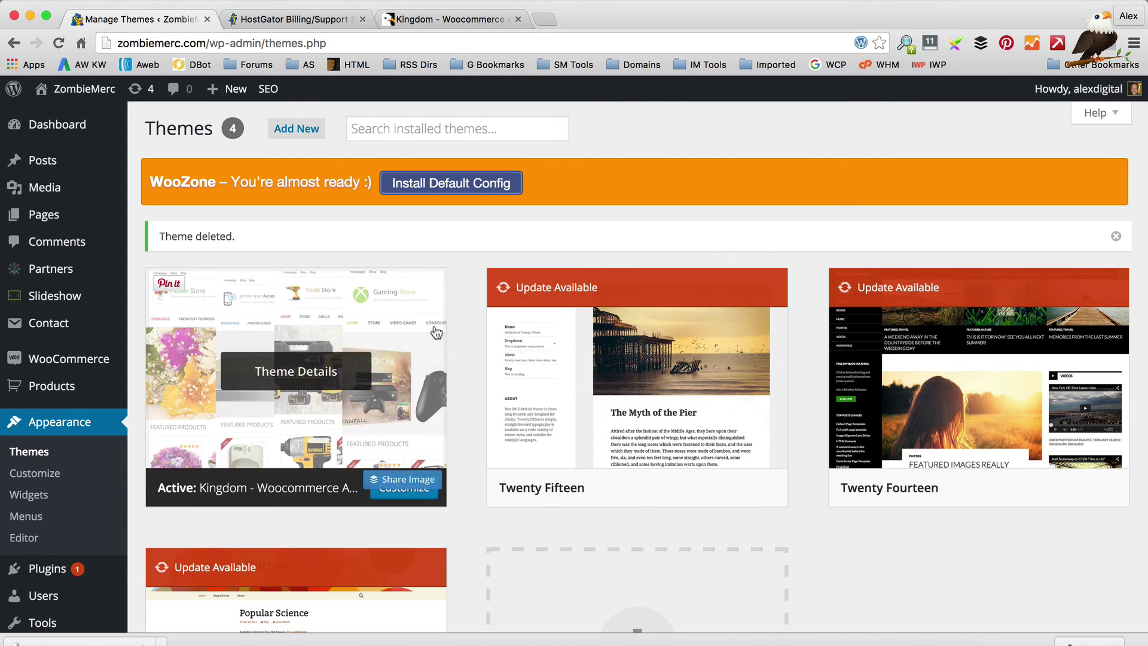
Step: Visit the live ZombieMerc storefront from the admin bar's site name
click(79, 116)
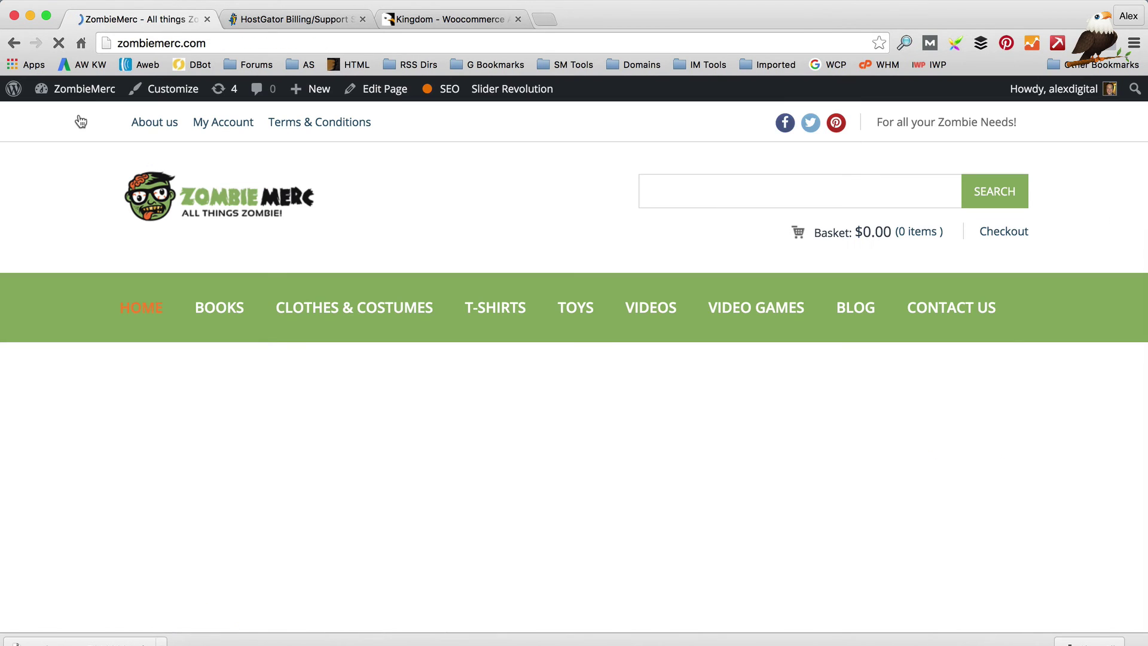